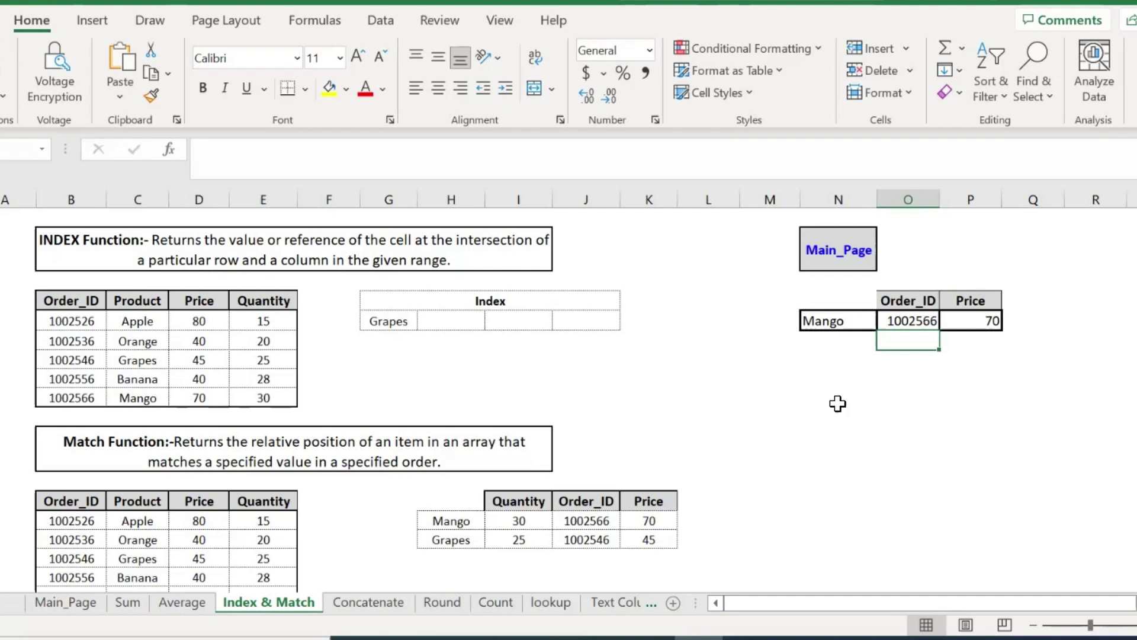
# - Delete the Mango and Grapes lookup results and select the Quantity, Order_ID and Price headings
pyautogui.press('Delete')
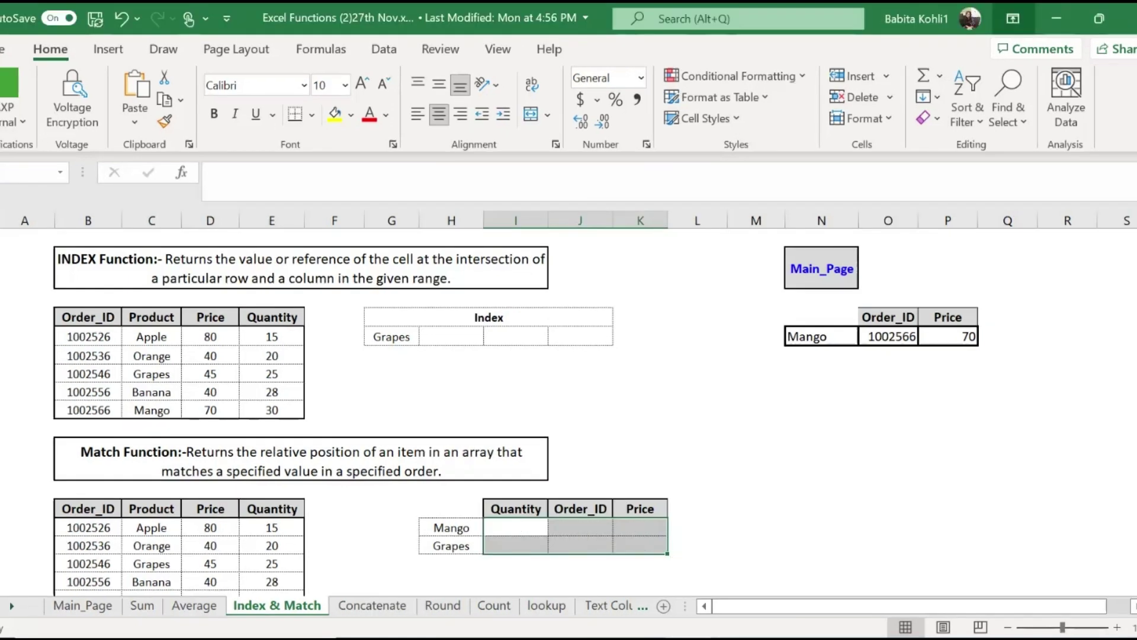
pyautogui.click(515, 508)
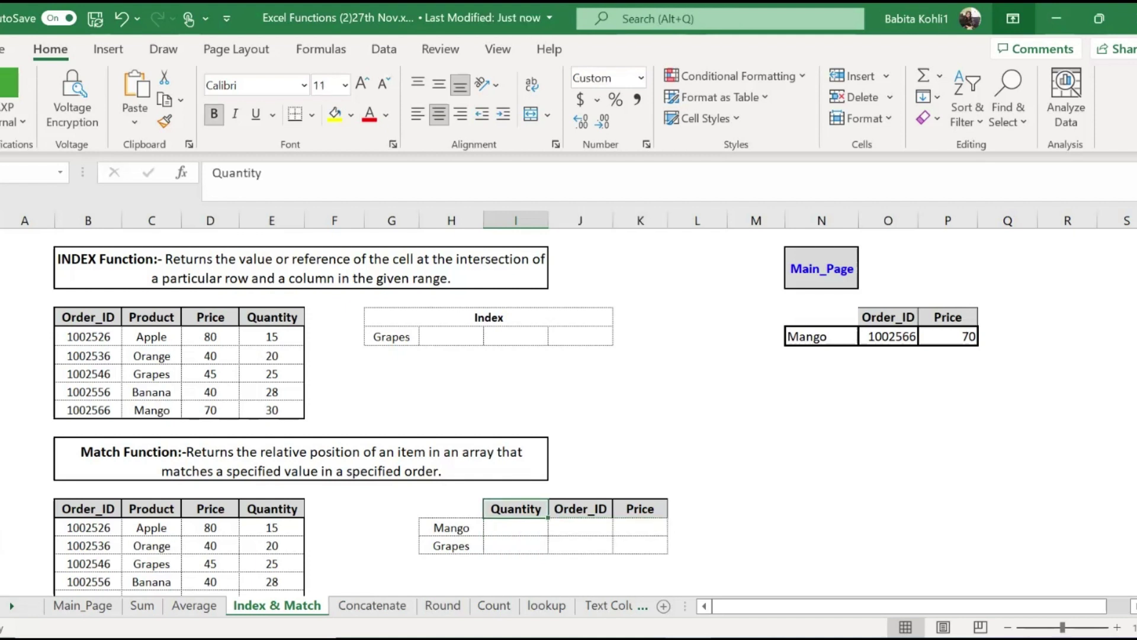
pyautogui.hotkey('shift', 'Right')
pyautogui.hotkey('shift', 'Right')
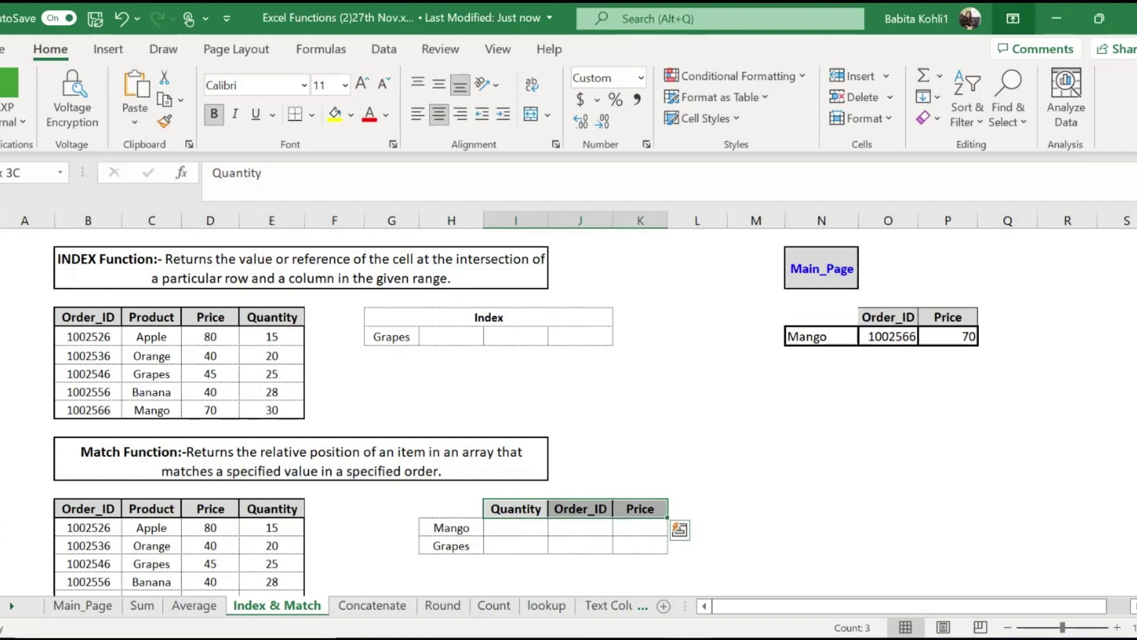
pyautogui.scroll(-1, 407, 255)
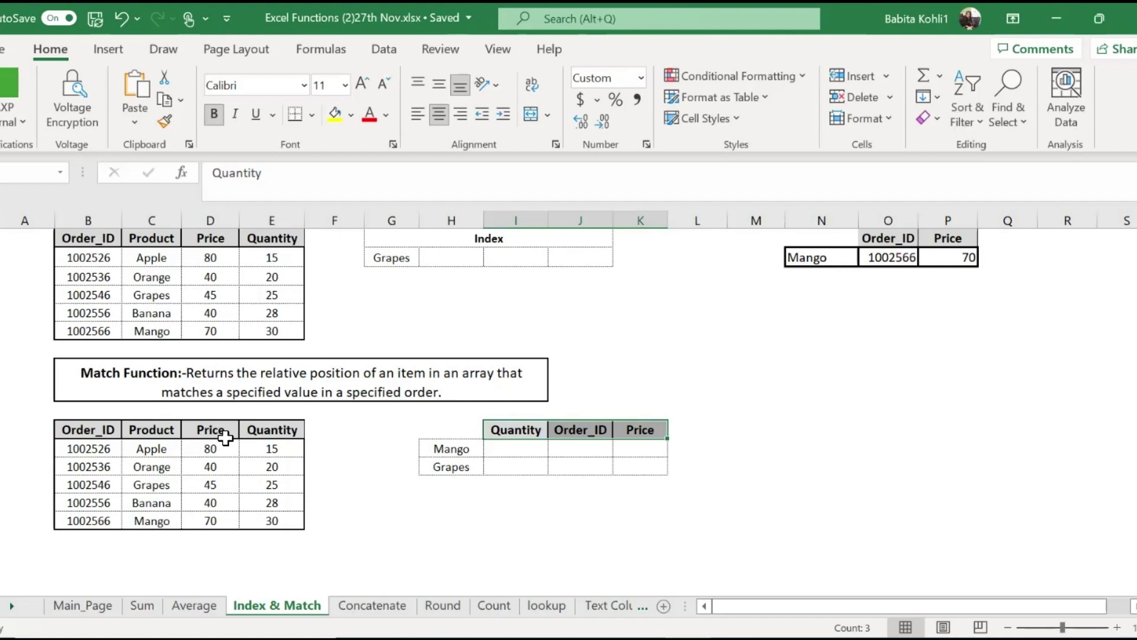
# - Start an INDEX formula in Mango's Quantity cell with the absolute array $B$13:$E$18
pyautogui.click(520, 453)
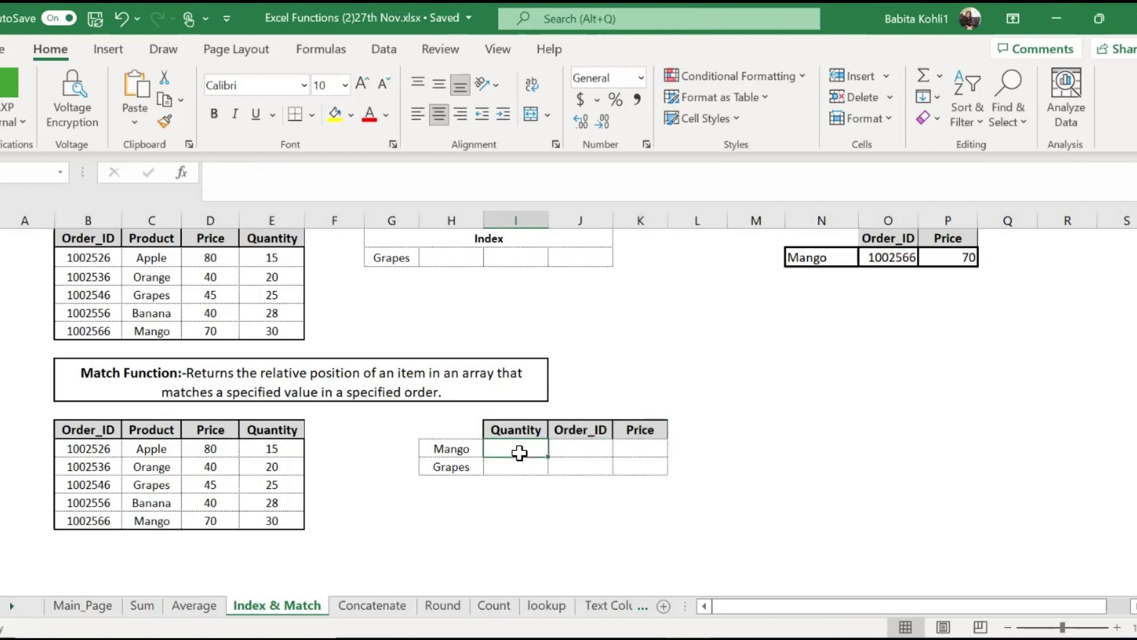
pyautogui.write('=')
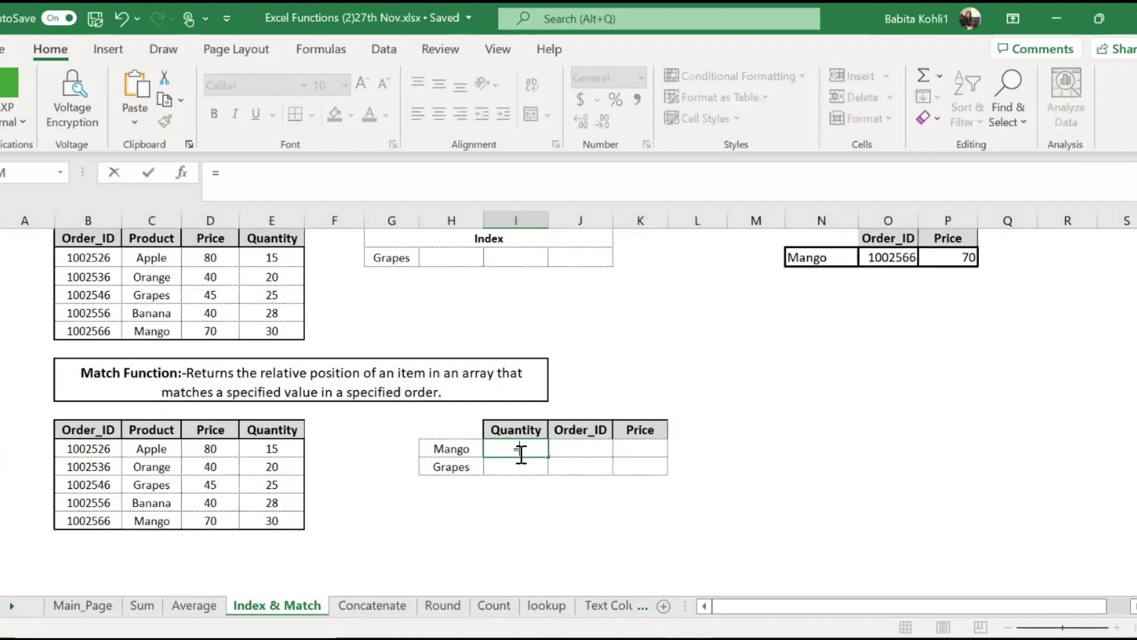
pyautogui.write('in')
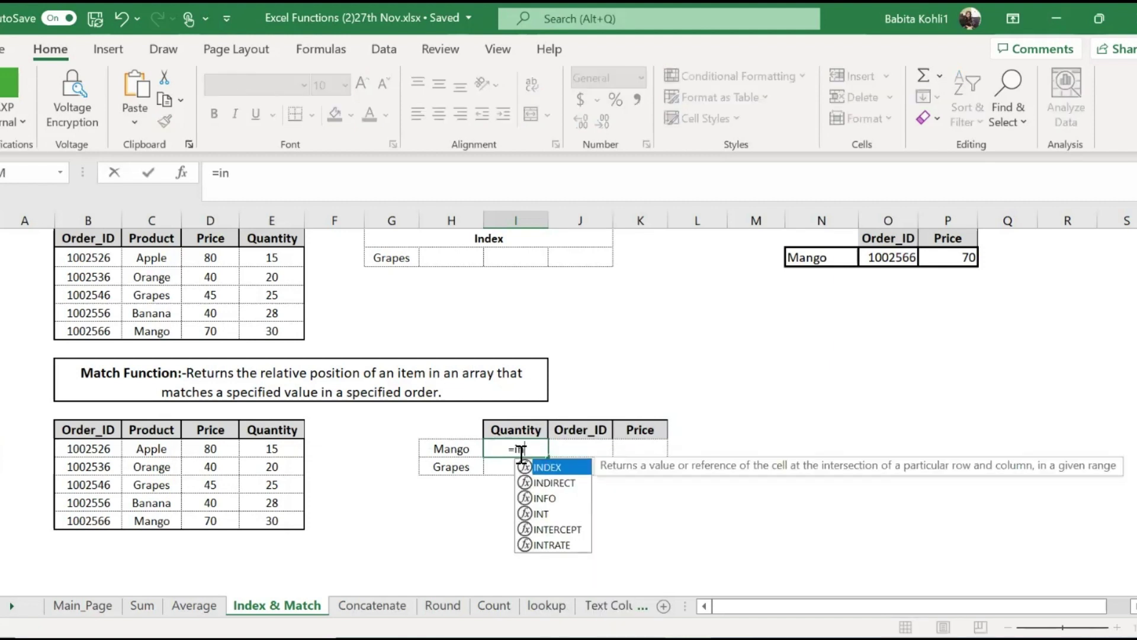
pyautogui.press('Tab')
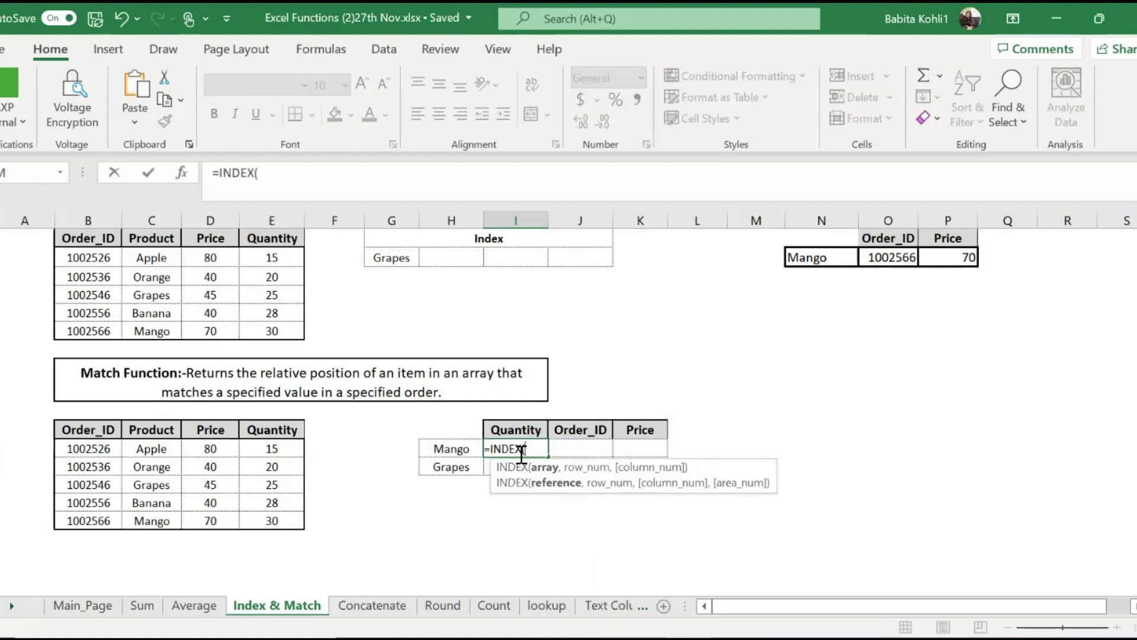
pyautogui.click(479, 534)
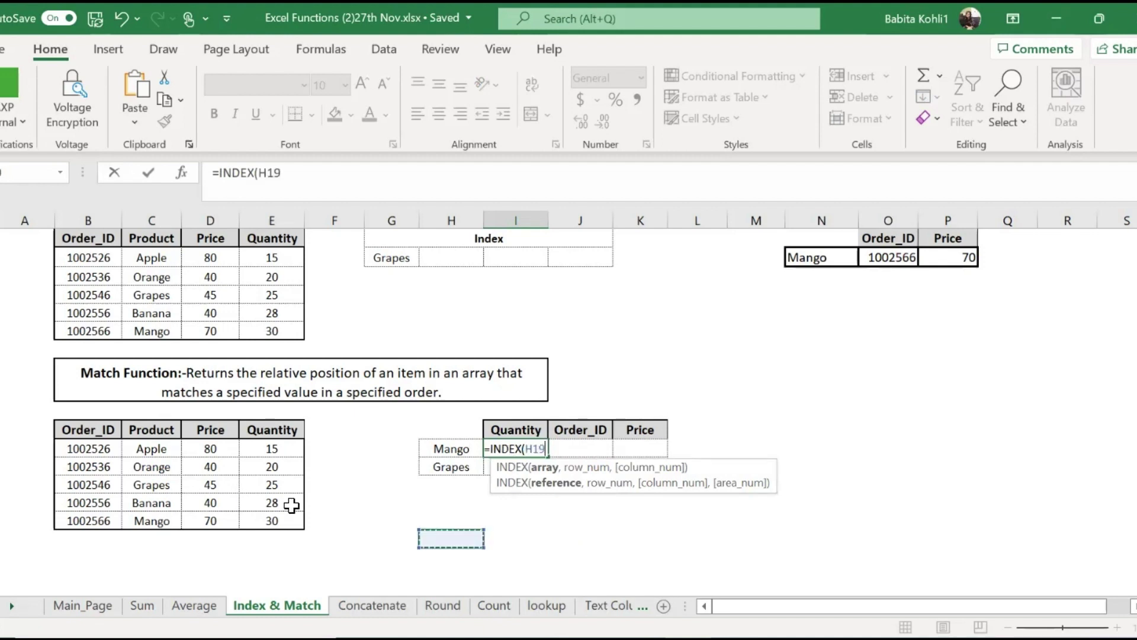
pyautogui.click(291, 504)
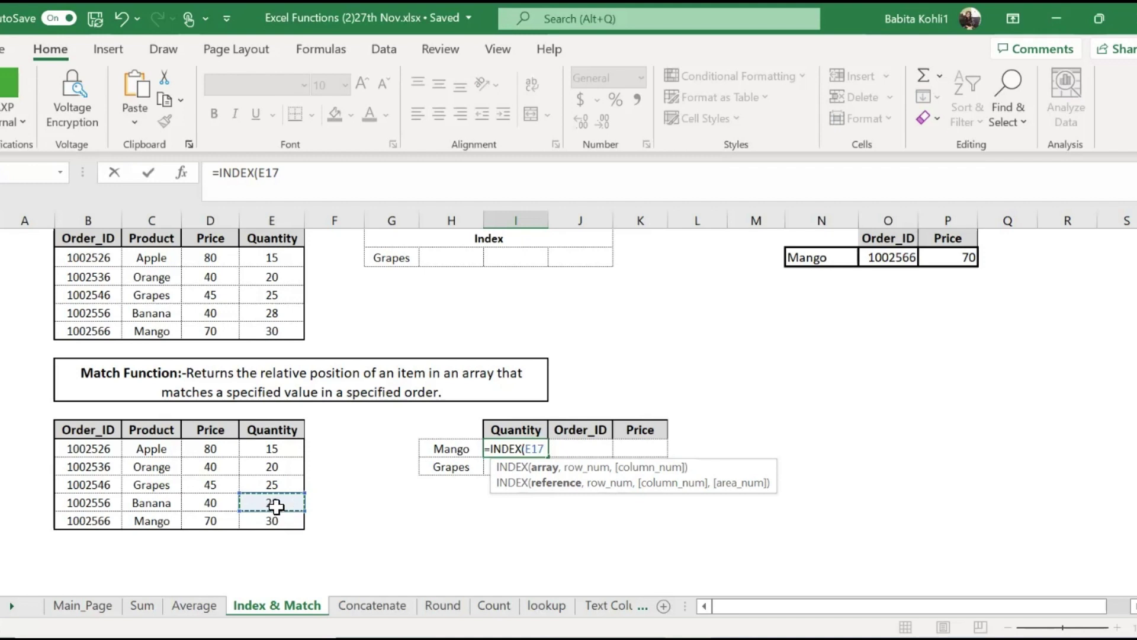
pyautogui.click(89, 429)
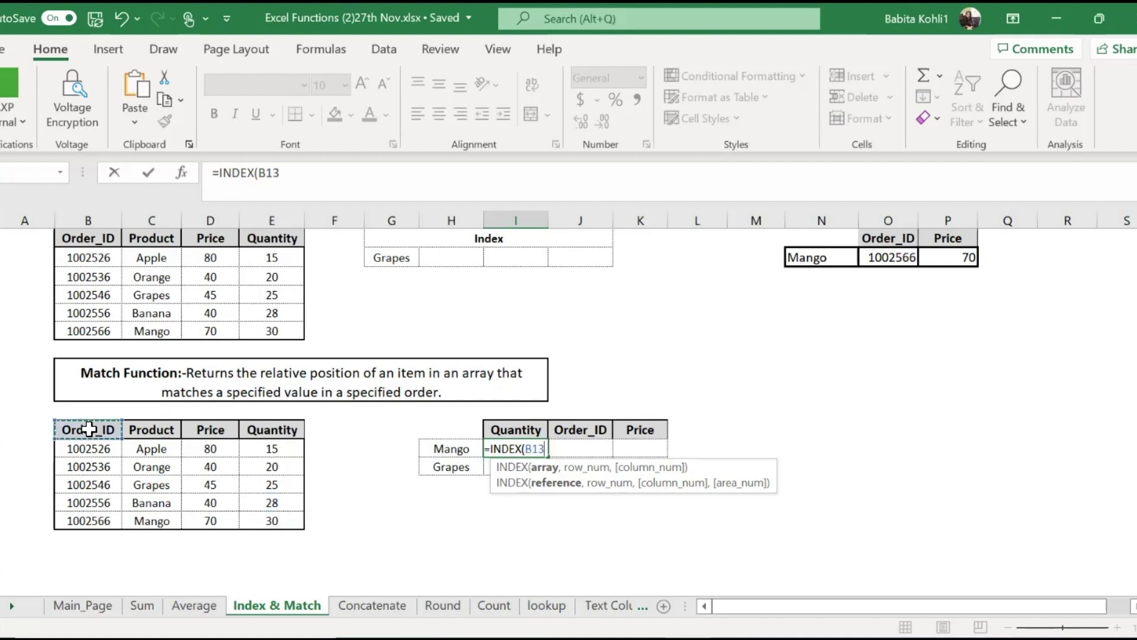
pyautogui.moveTo(89, 429); pyautogui.dragTo(285, 520)
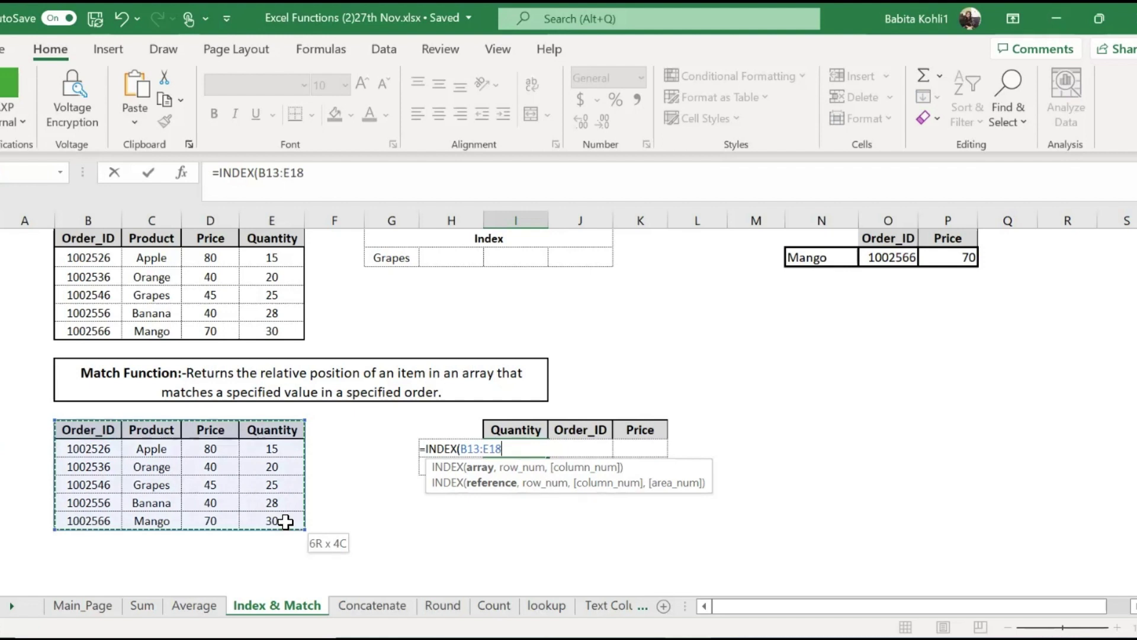
pyautogui.press('F4')
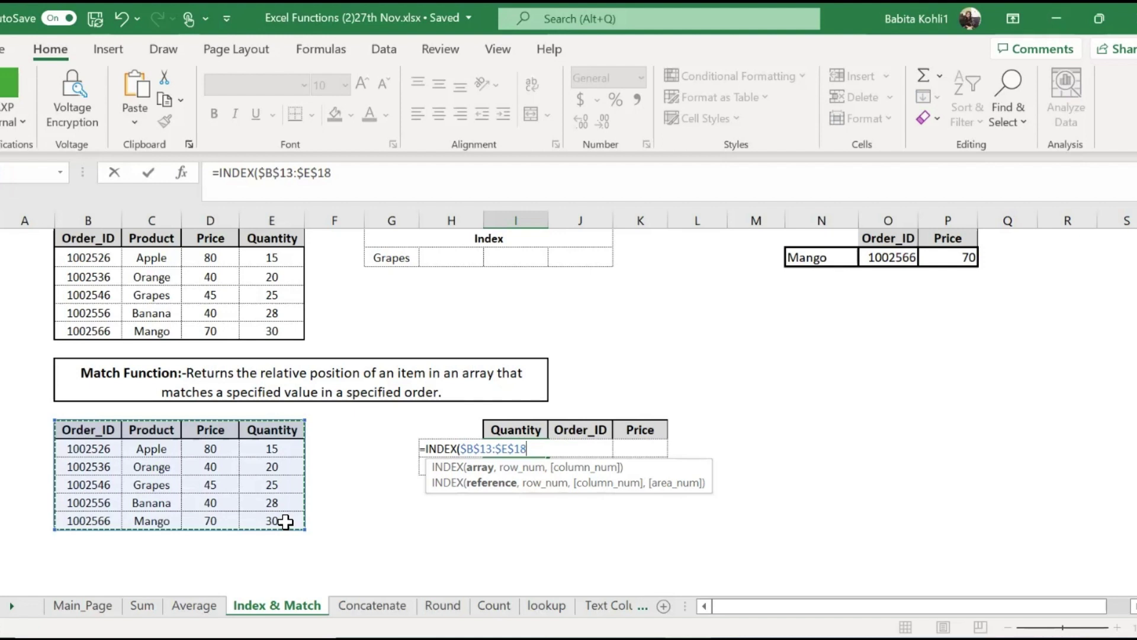
# - Add a comma and nest MATCH( as INDEX's row argument, fixing a mistyped name
pyautogui.write(',')
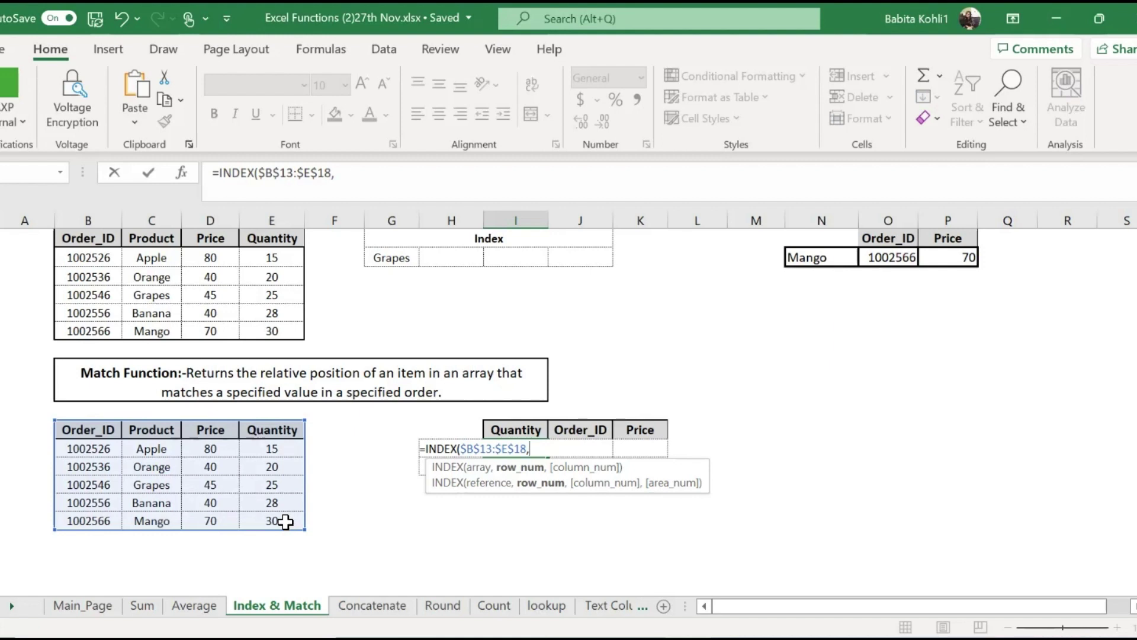
pyautogui.write('ma')
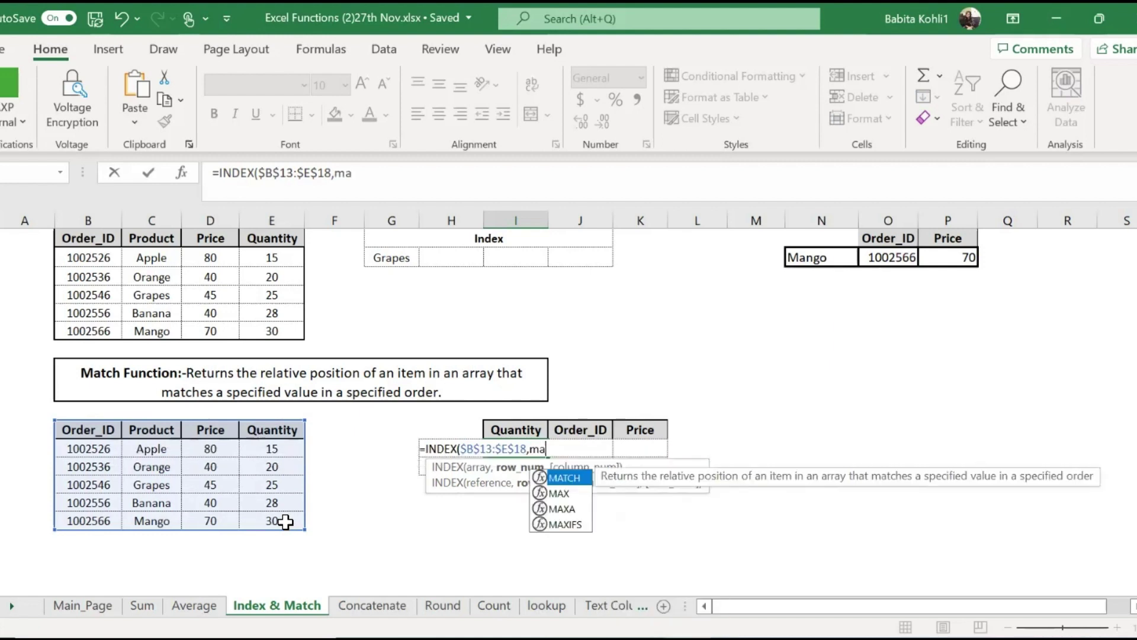
pyautogui.press('BackSpace')
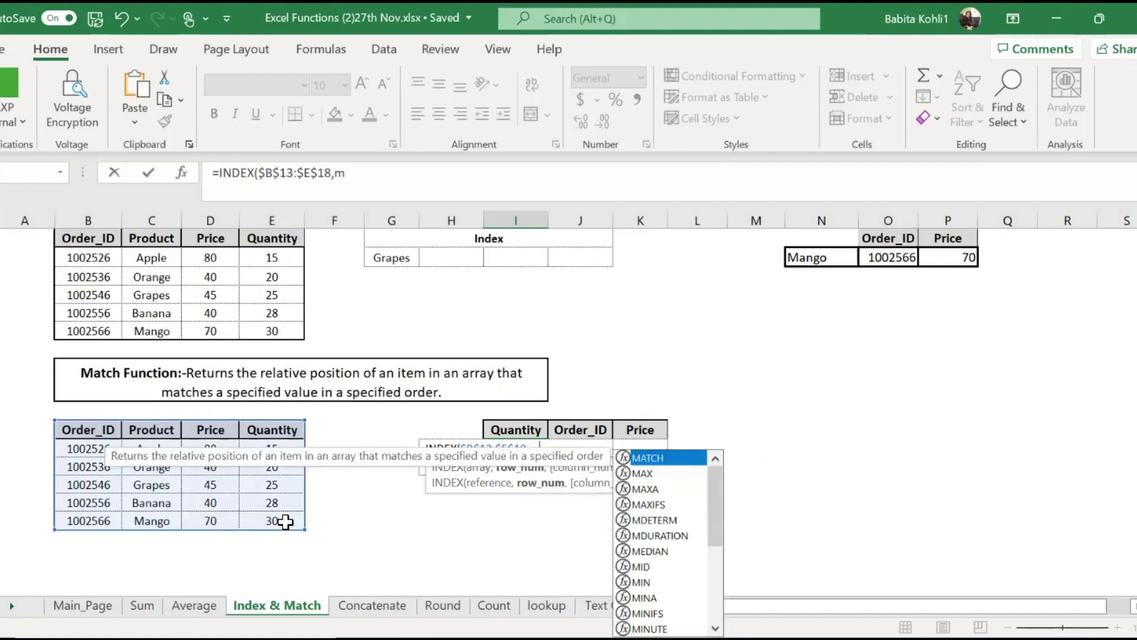
pyautogui.press('BackSpace')
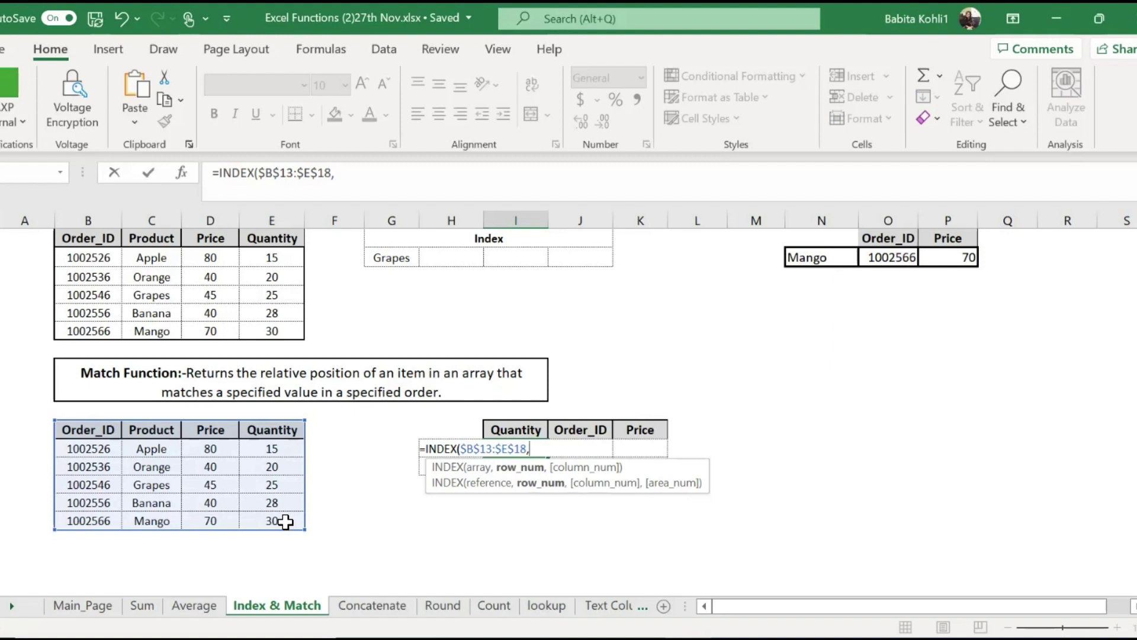
pyautogui.write('ma')
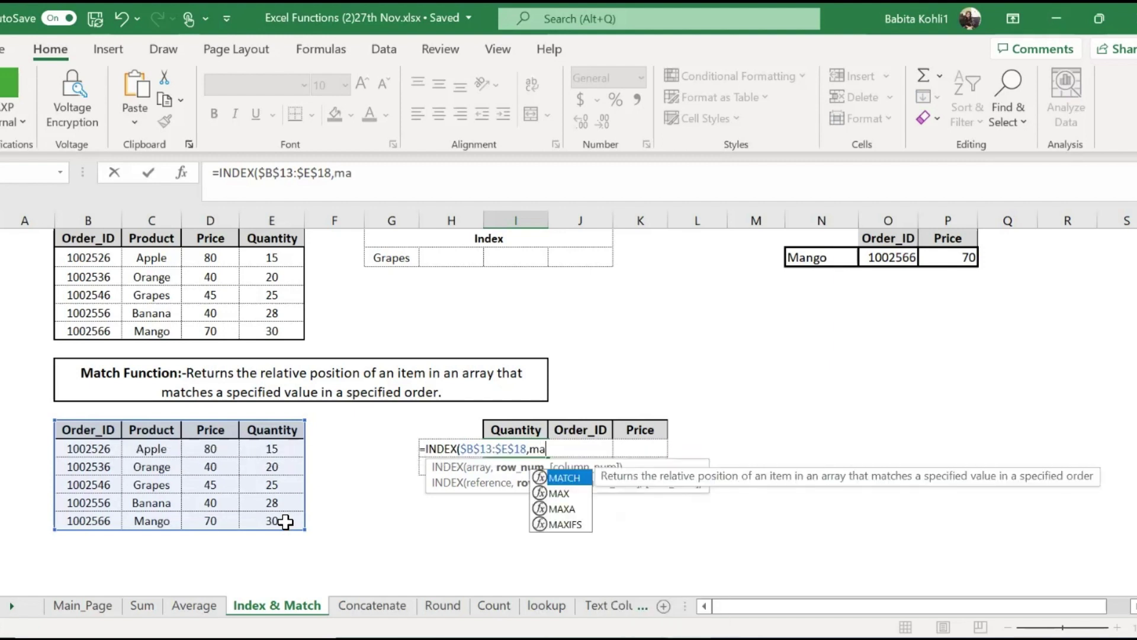
pyautogui.press('Tab')
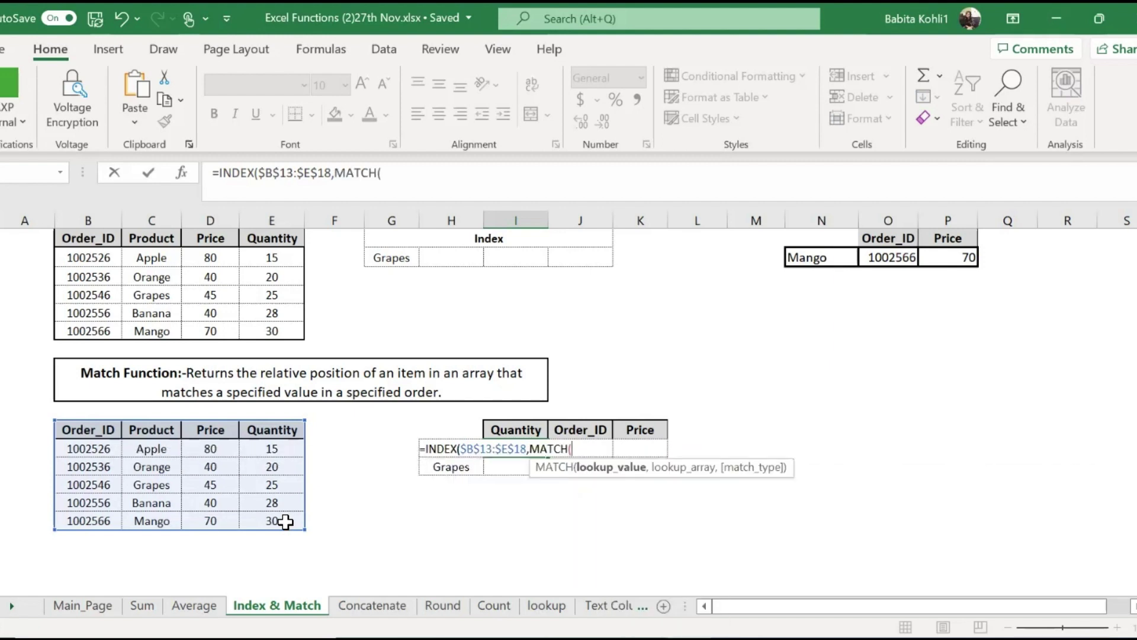
# - Use the column-locked Mango label $H14 as MATCH's lookup value
pyautogui.click(450, 467)
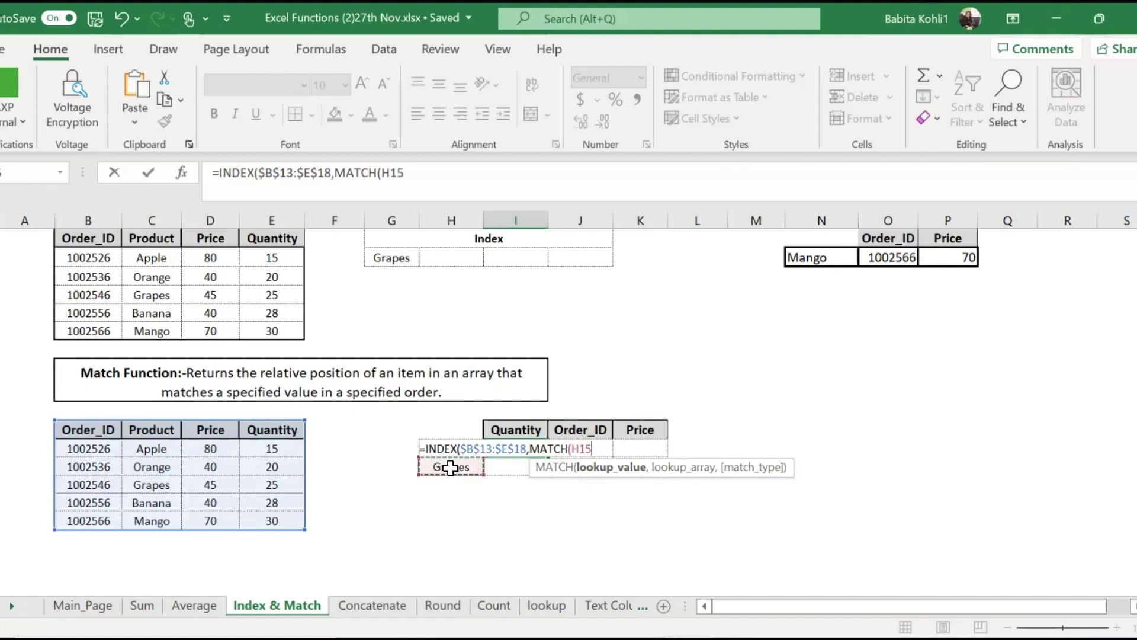
pyautogui.press('Up')
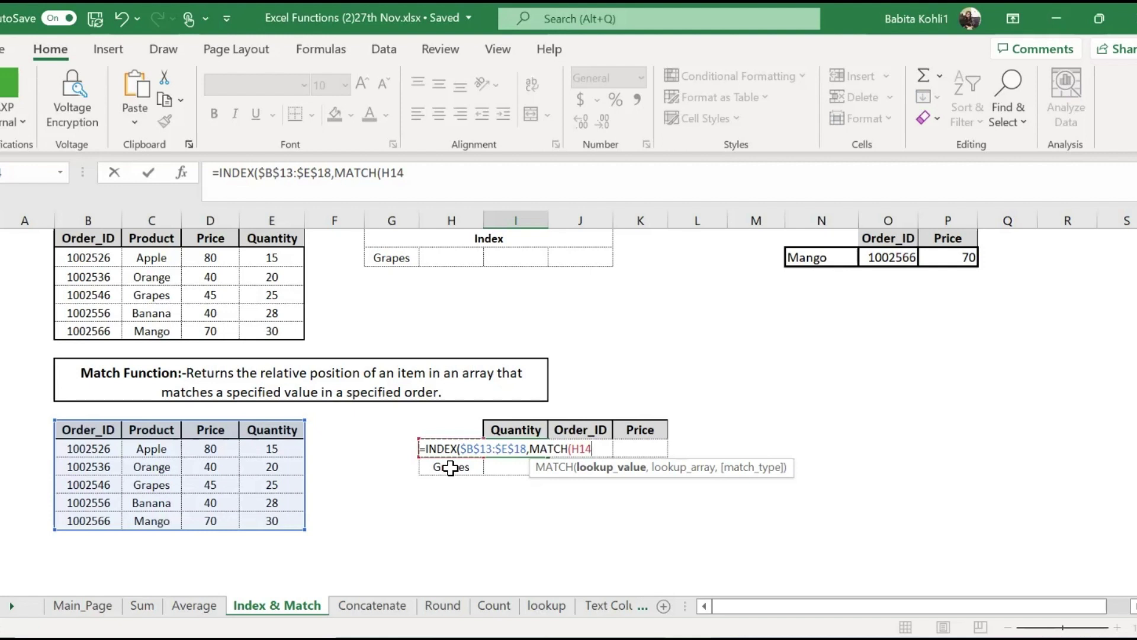
pyautogui.press('F4')
pyautogui.press('F4')
pyautogui.press('F4')
# - Match against the Product range $C$13:$C$18 with exact match 0, then begin a second MATCH
pyautogui.write(',')
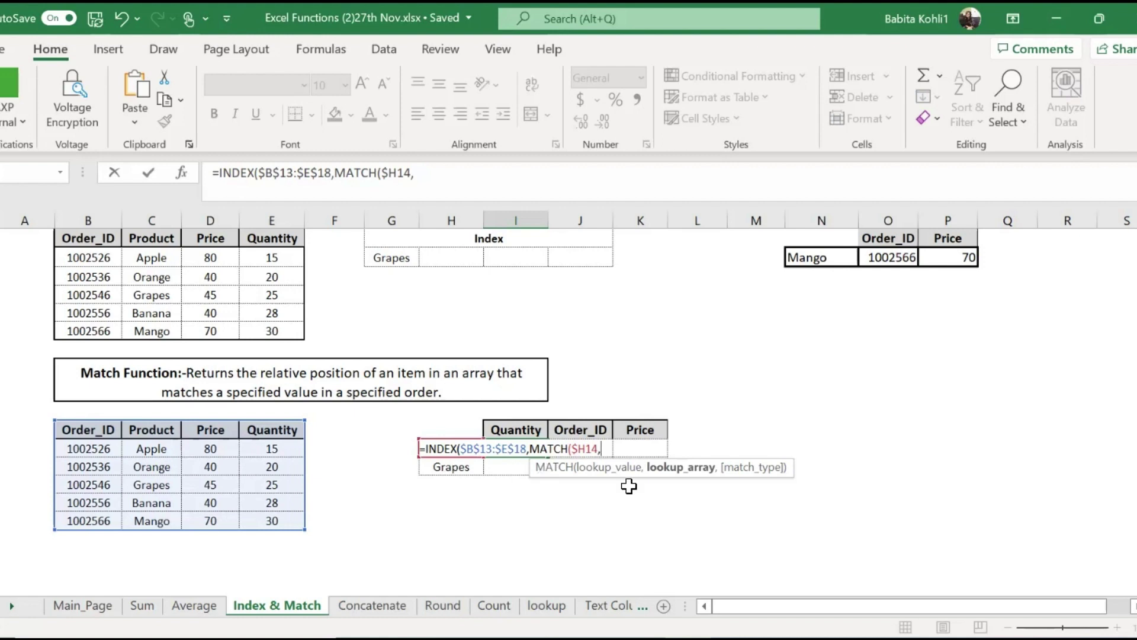
pyautogui.click(157, 430)
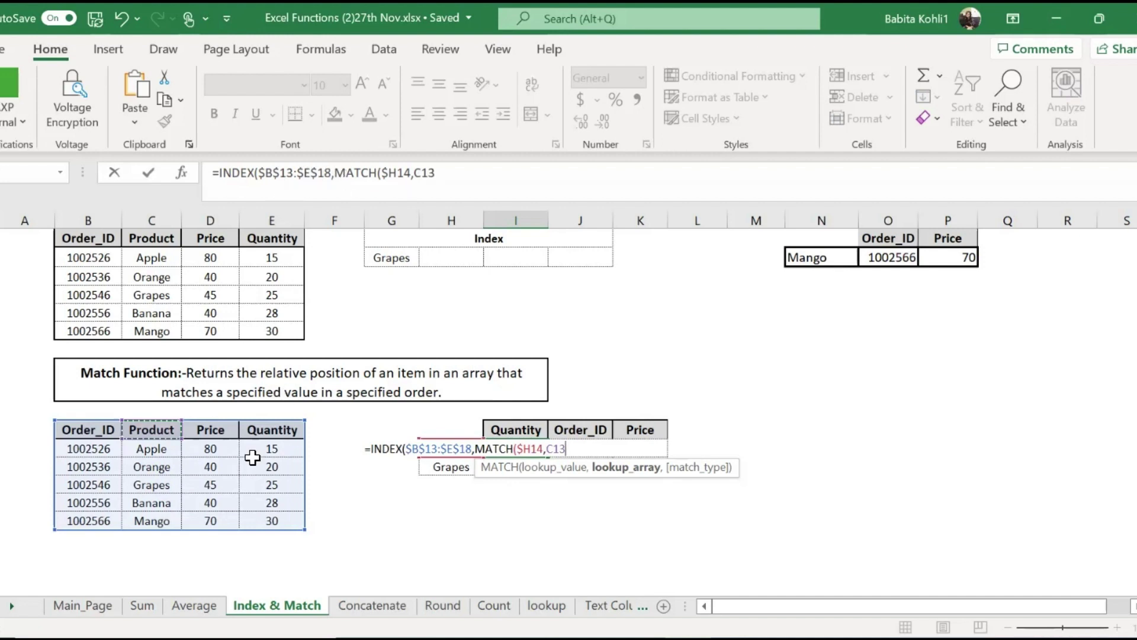
pyautogui.keyDown('shift'); pyautogui.click(150, 518); pyautogui.keyUp('shift')
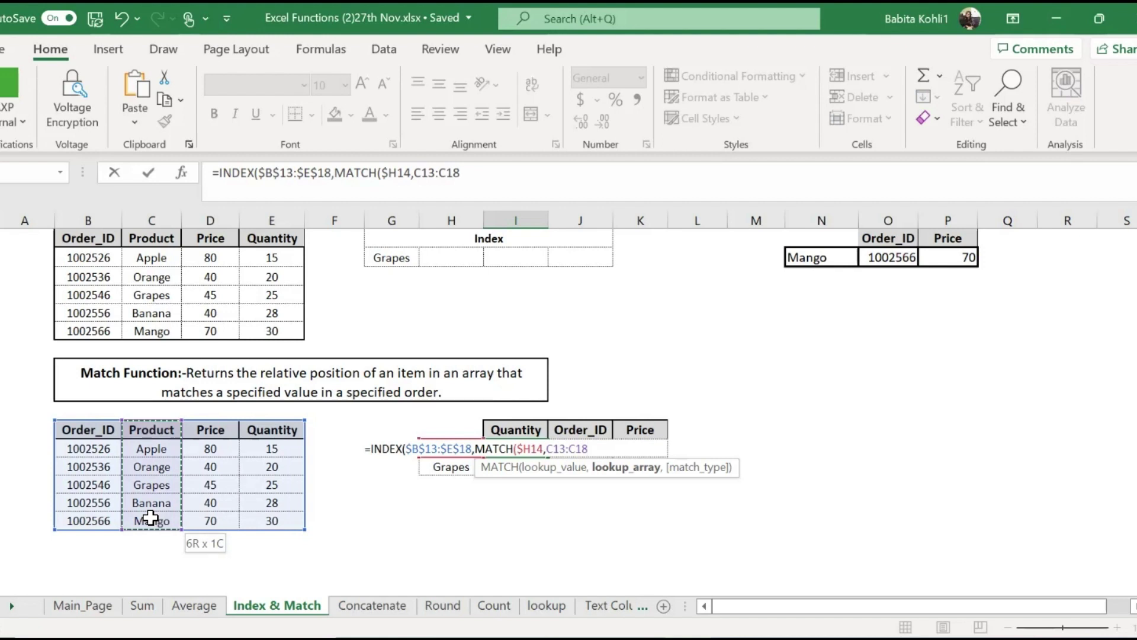
pyautogui.press('F4')
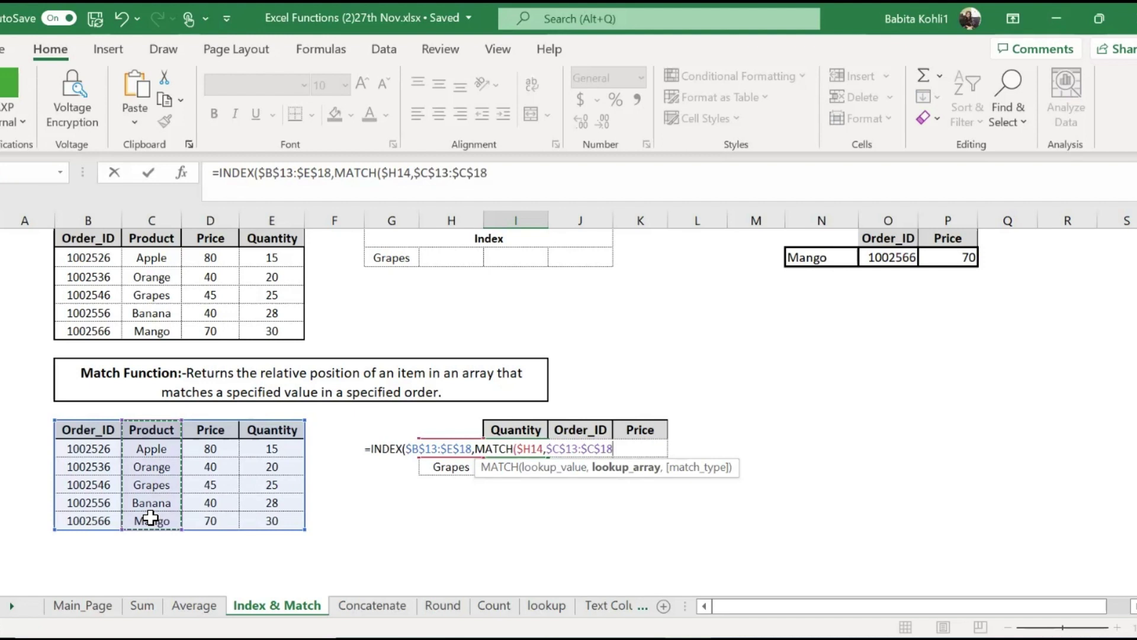
pyautogui.write(',')
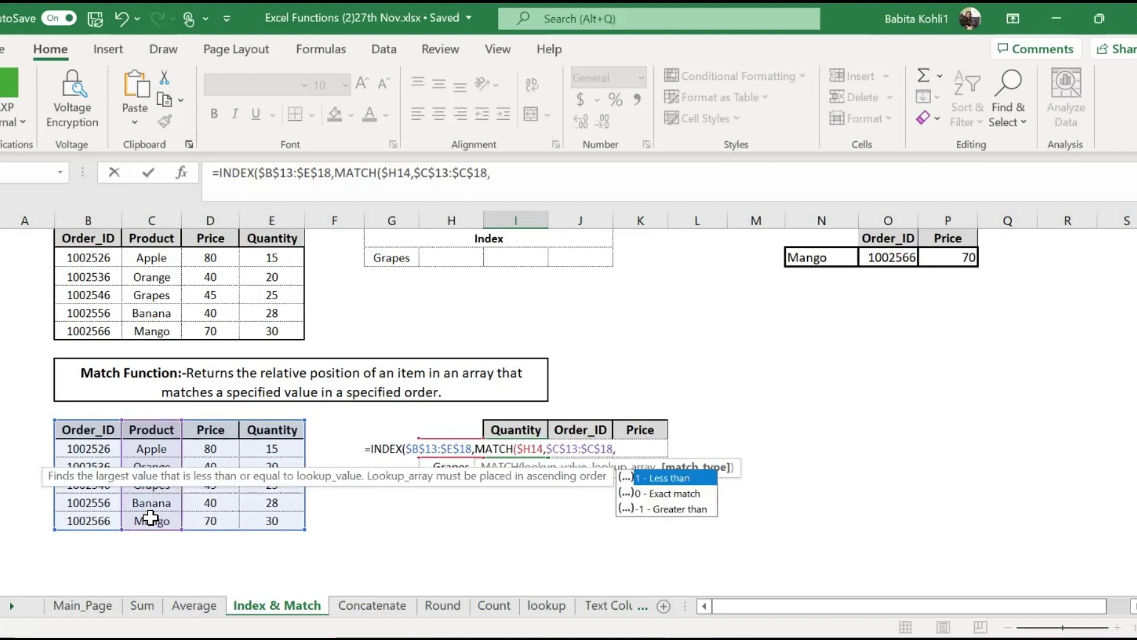
pyautogui.write('0')
pyautogui.write(')')
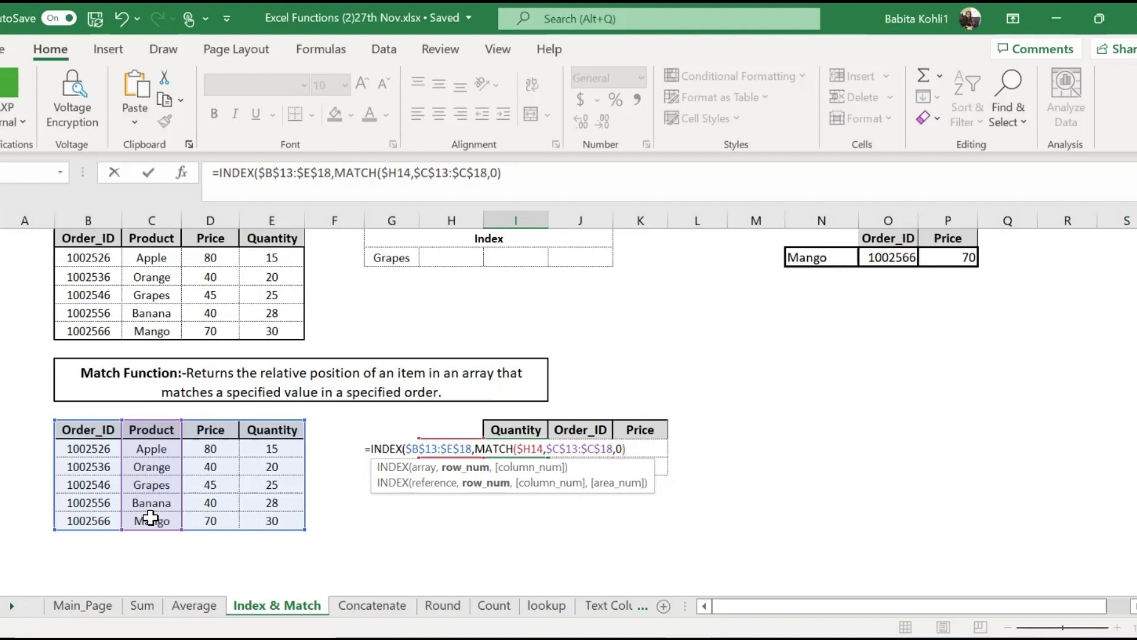
pyautogui.write(',m')
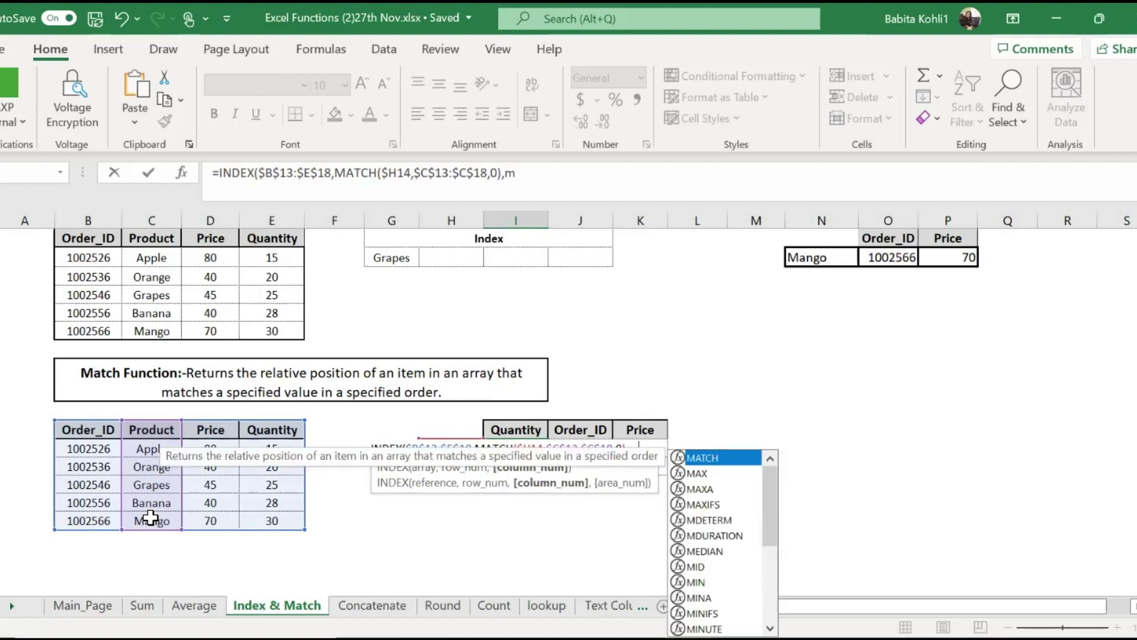
pyautogui.write('a')
# - Use the row-locked Quantity heading I$13 as the second MATCH's lookup value
pyautogui.press('Tab')
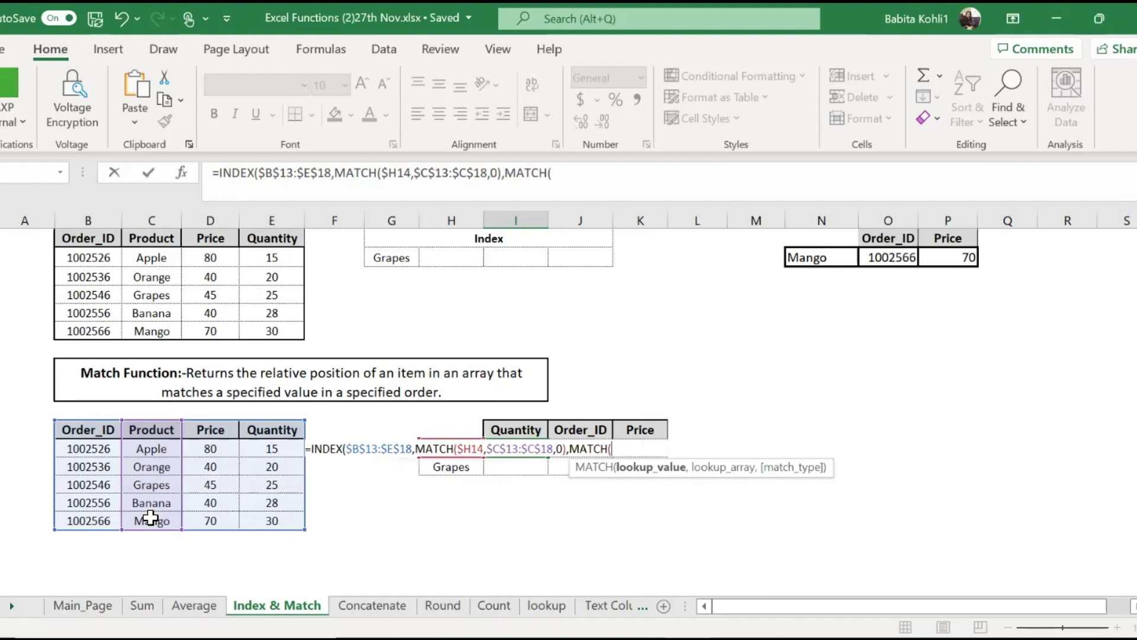
pyautogui.press('Up')
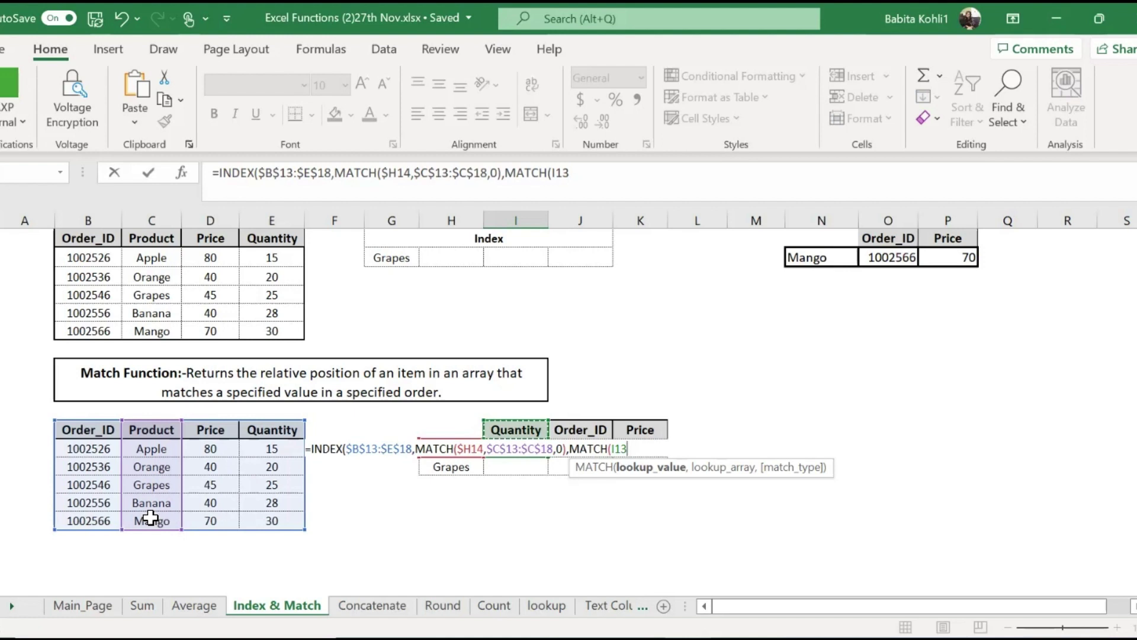
pyautogui.press('F4')
pyautogui.press('F4')
pyautogui.write('$13,')
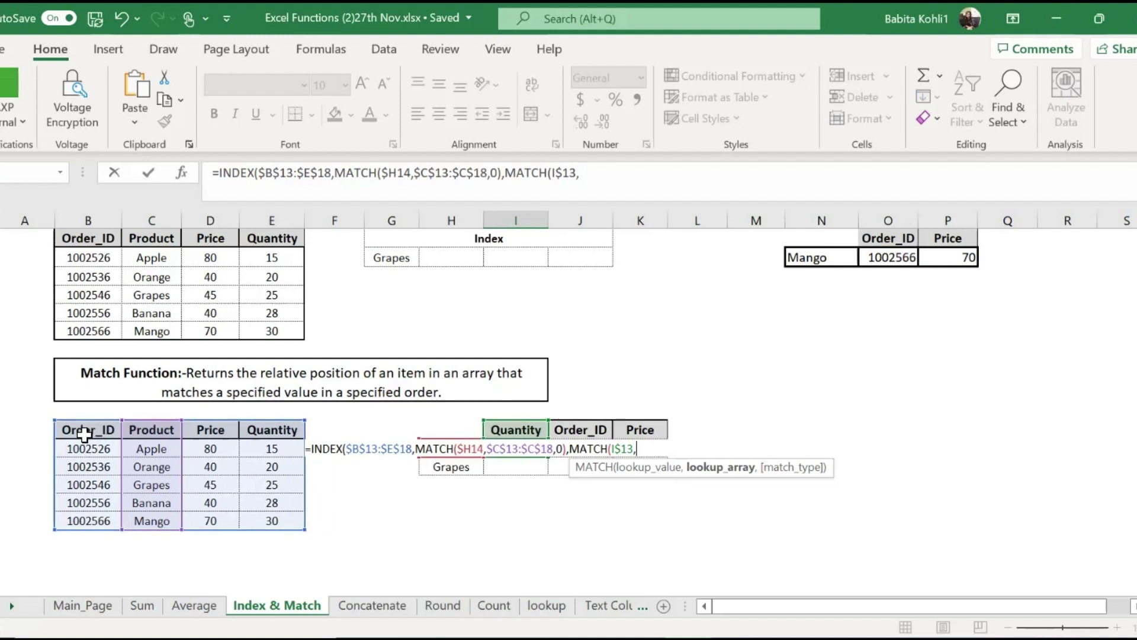
# - Search the header row $B$13:$E$13 with exact match 0 and close the formula
pyautogui.moveTo(84, 434); pyautogui.dragTo(292, 427)
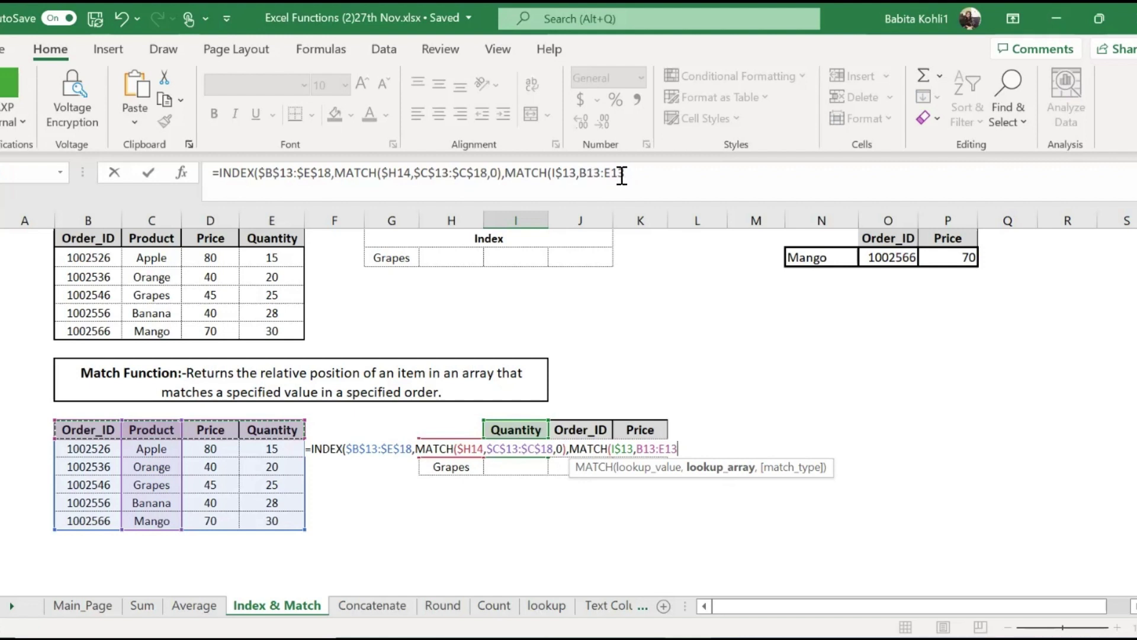
pyautogui.press('F4')
pyautogui.write('$E$13,')
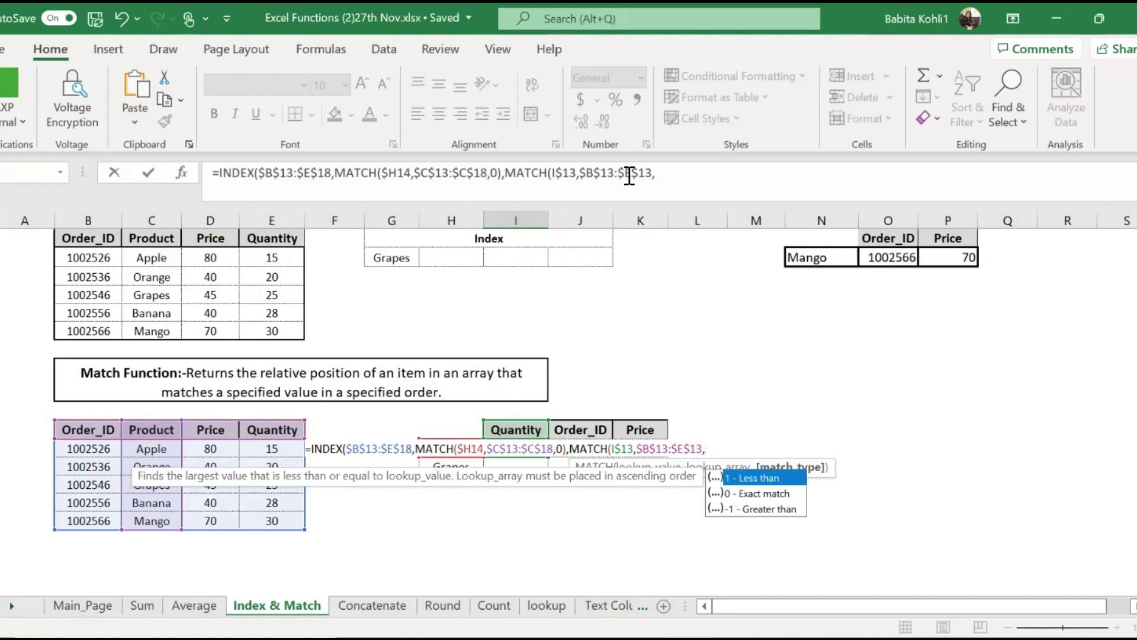
pyautogui.write('0')
pyautogui.write(')')
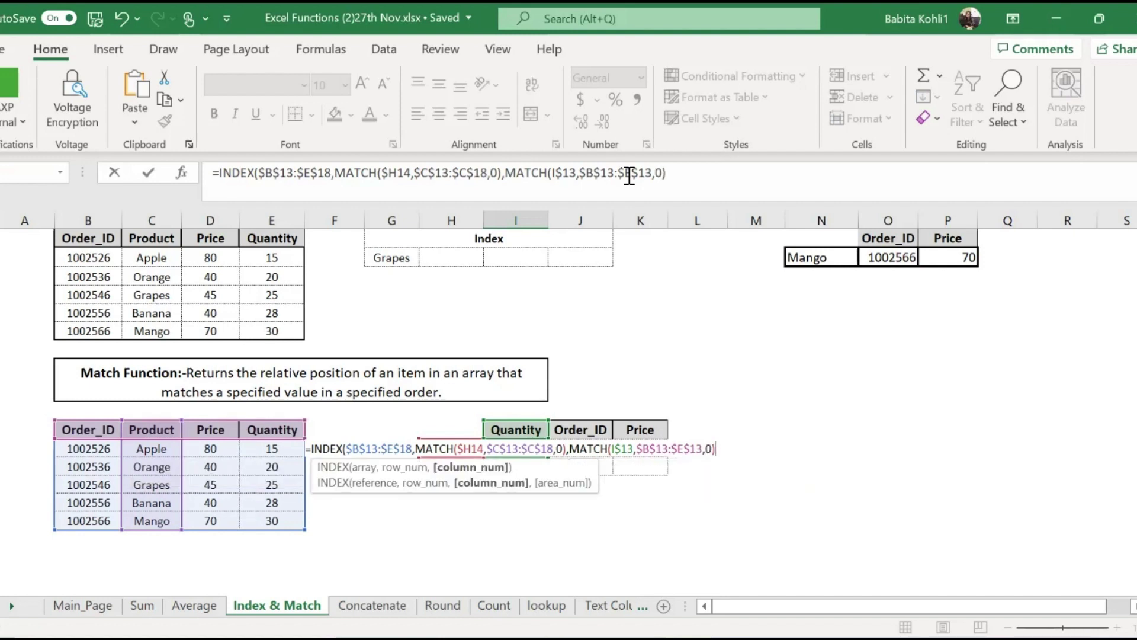
pyautogui.write(')')
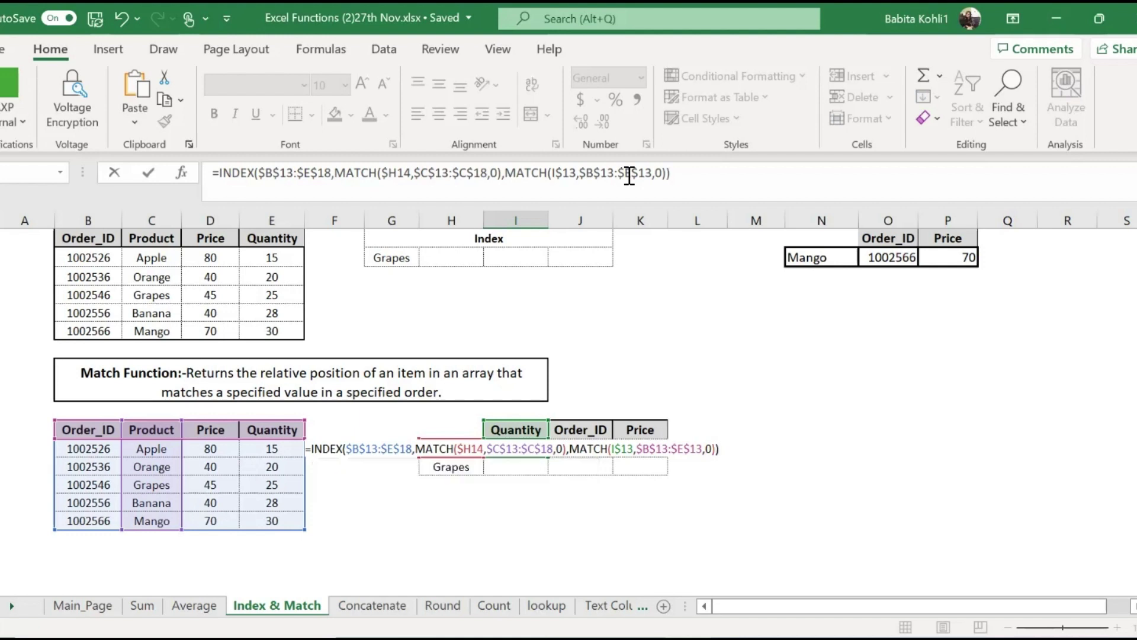
# - Commit the formula, which returns 30, and copy it across the Mango and Grapes grid I14:K15
pyautogui.press('Return')
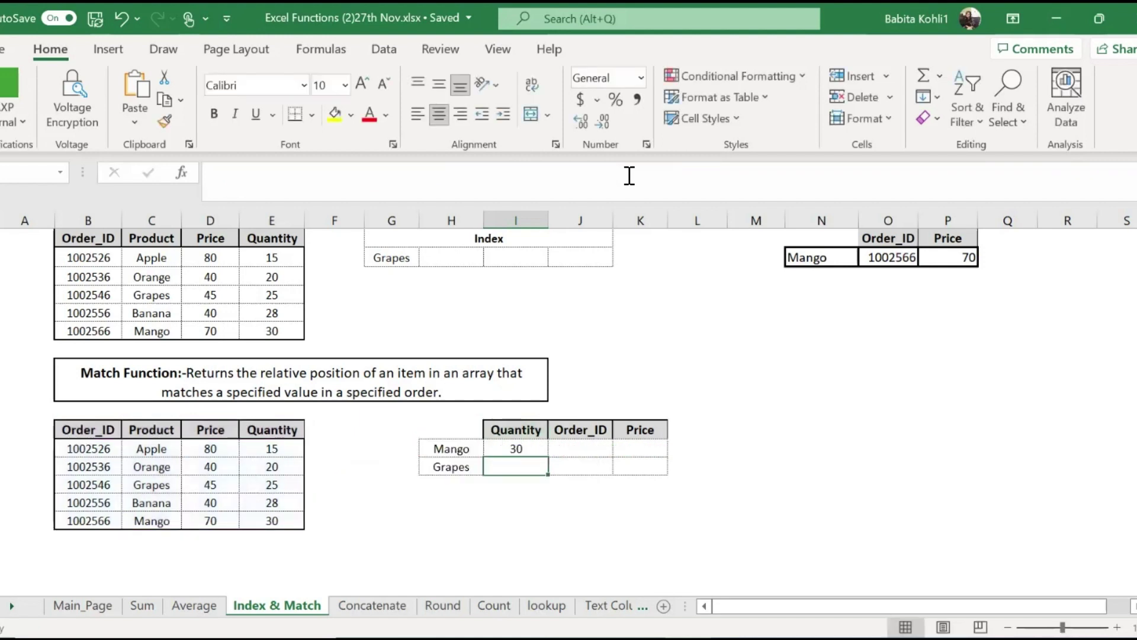
pyautogui.press('Up')
pyautogui.hotkey('ctrl', 'c')
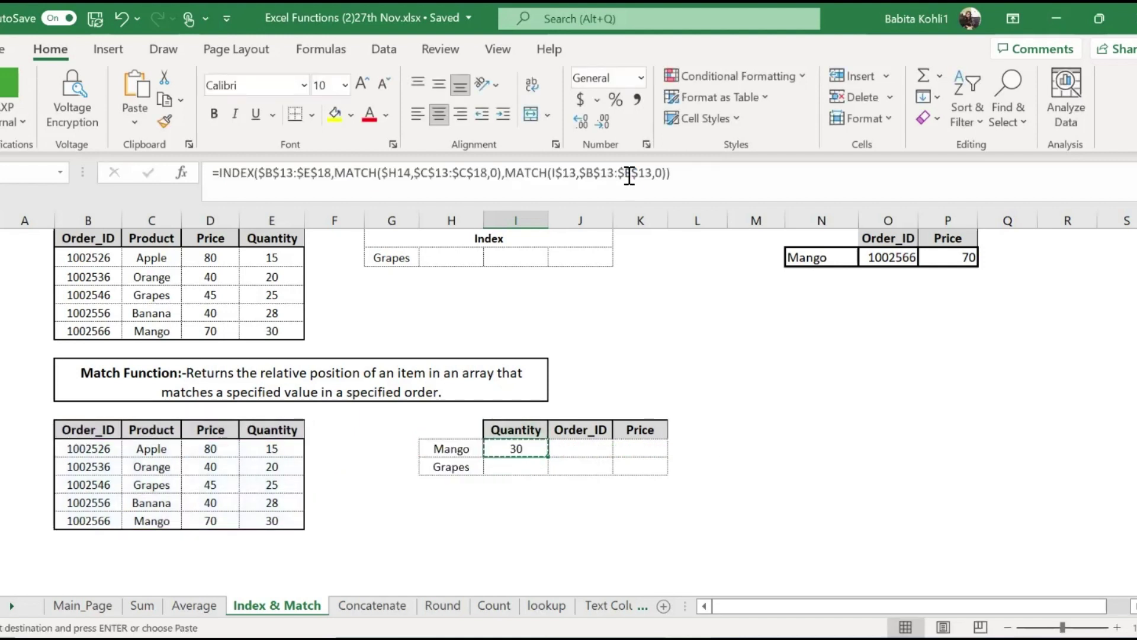
pyautogui.hotkey('shift', 'Right')
pyautogui.hotkey('shift', 'Down')
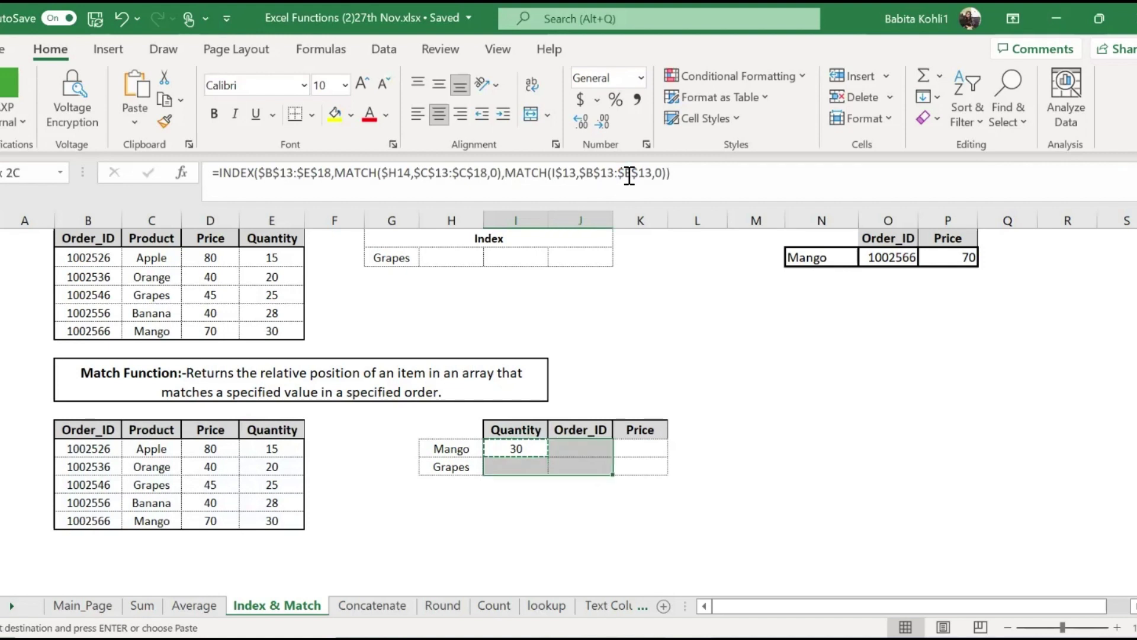
pyautogui.hotkey('shift', 'Right')
pyautogui.hotkey('ctrl', 'v')
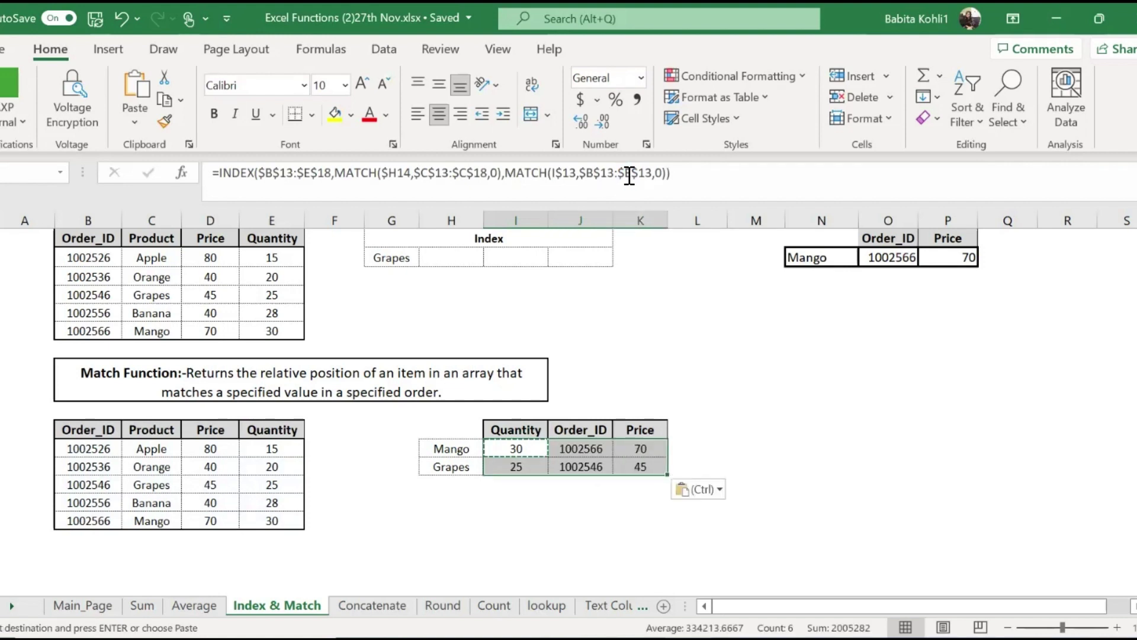
# - Check the grid formulas, comparing Mango's Order_ID 1002566 with the source table
pyautogui.press('Up')
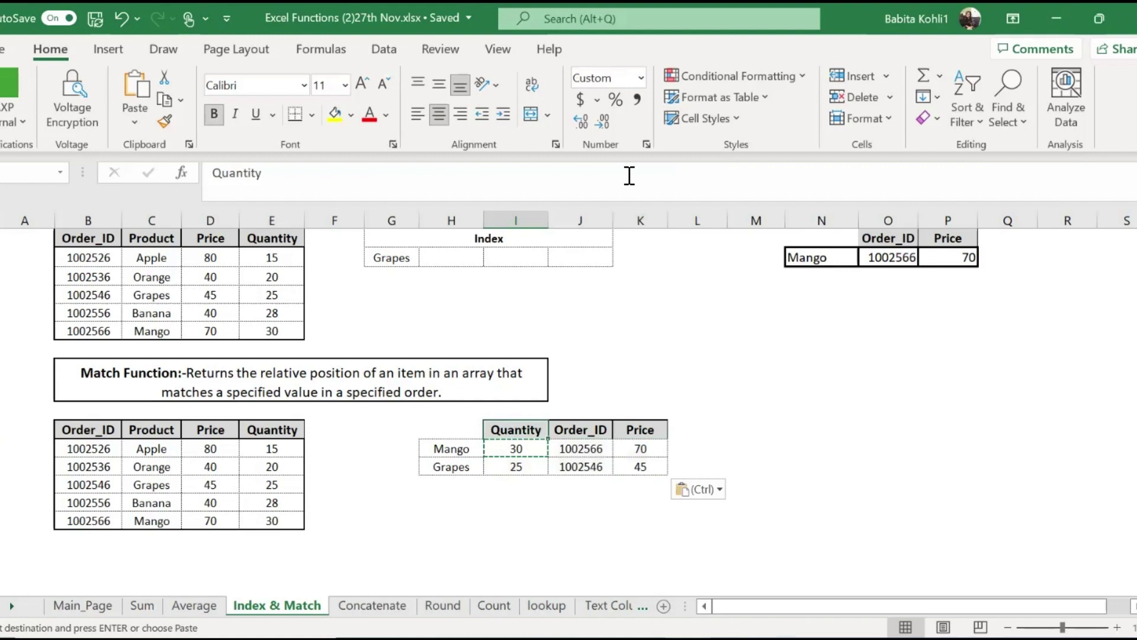
pyautogui.press('Down')
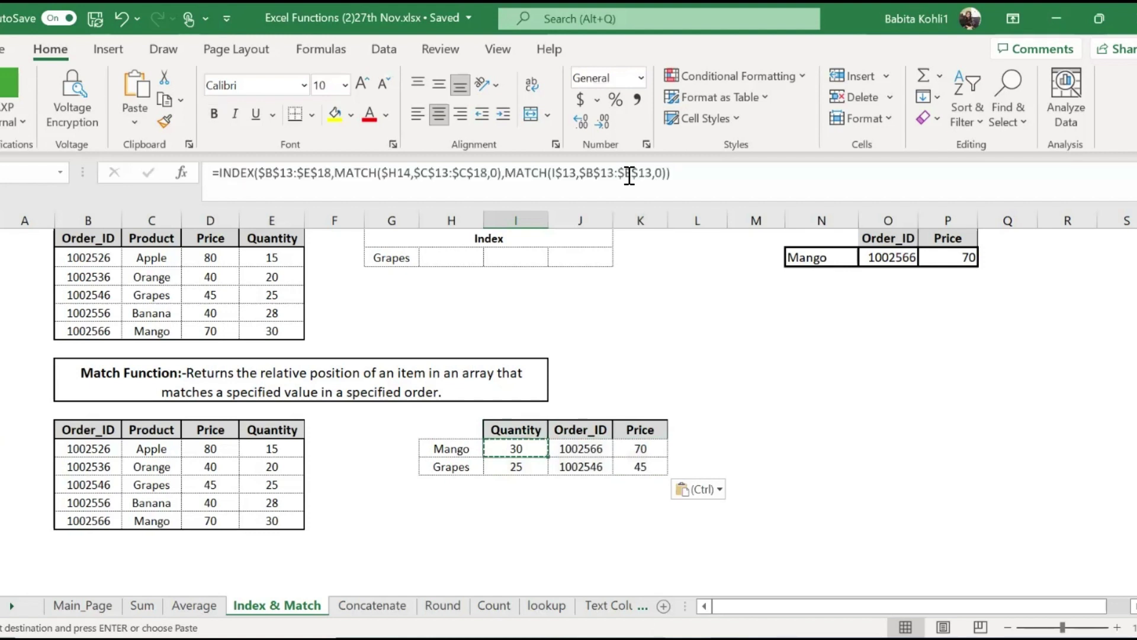
pyautogui.press('Right')
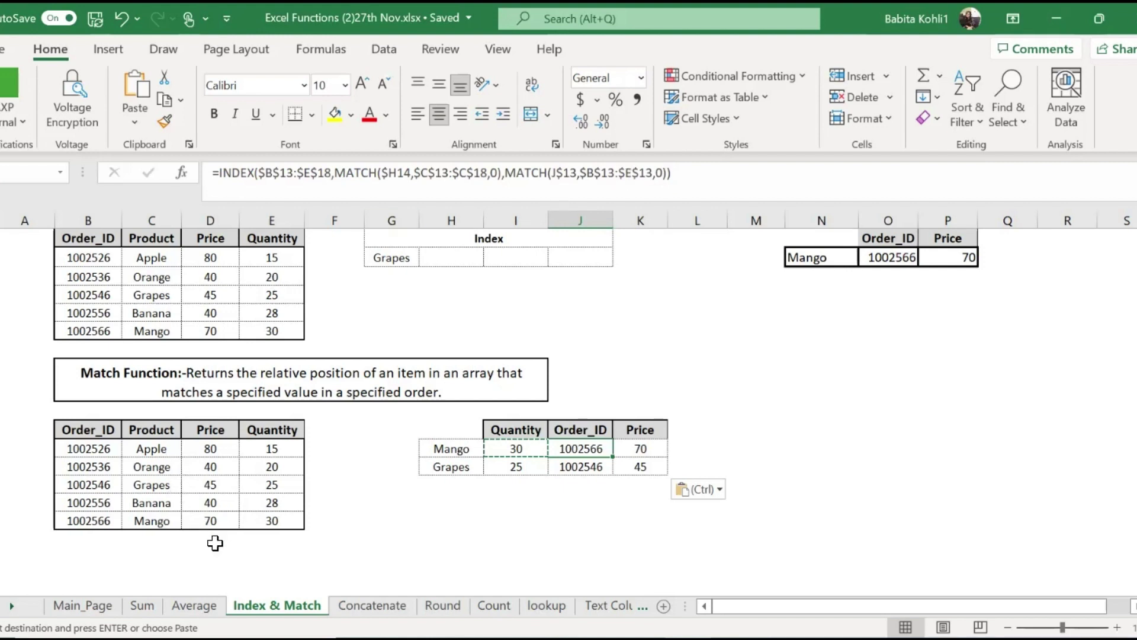
pyautogui.click(77, 526)
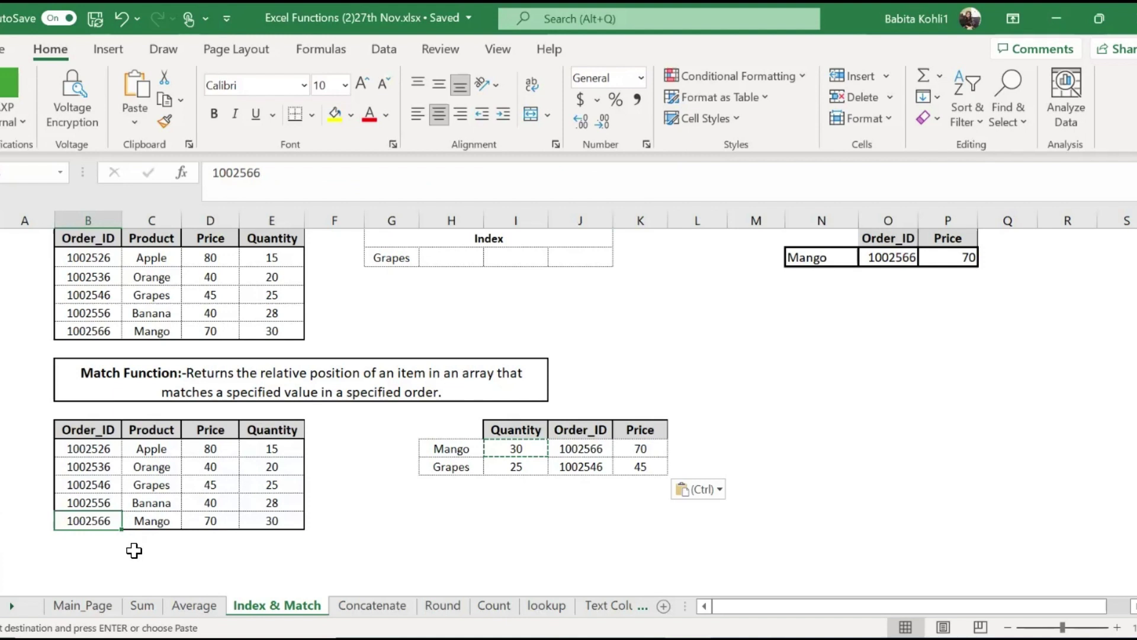
pyautogui.click(575, 453)
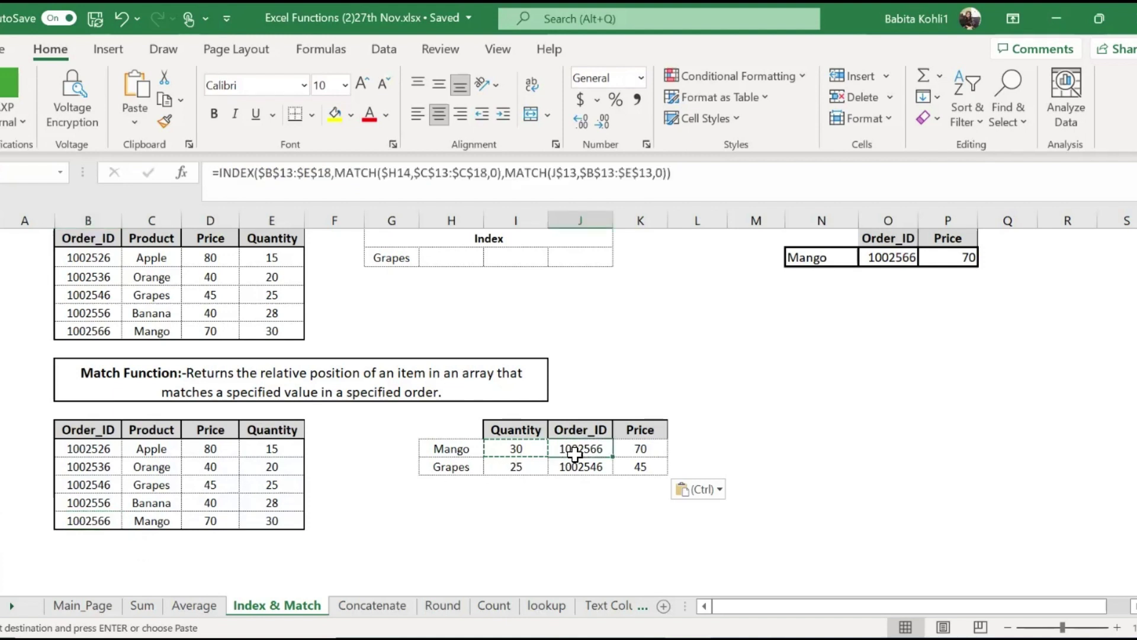
pyautogui.press('Up')
pyautogui.press('Left')
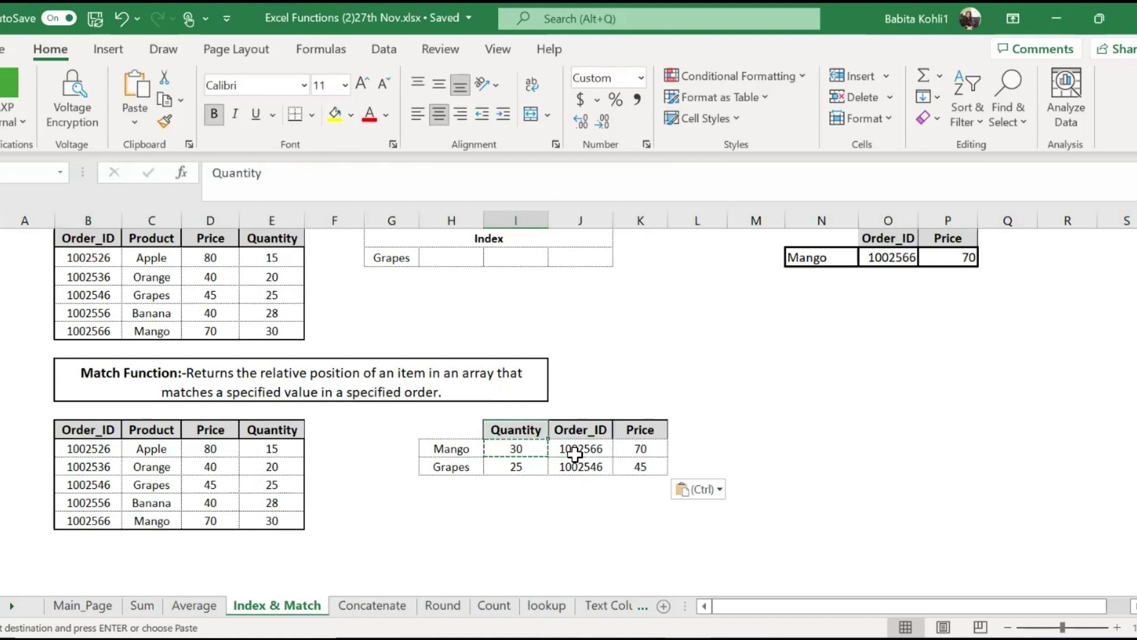
pyautogui.press('Left')
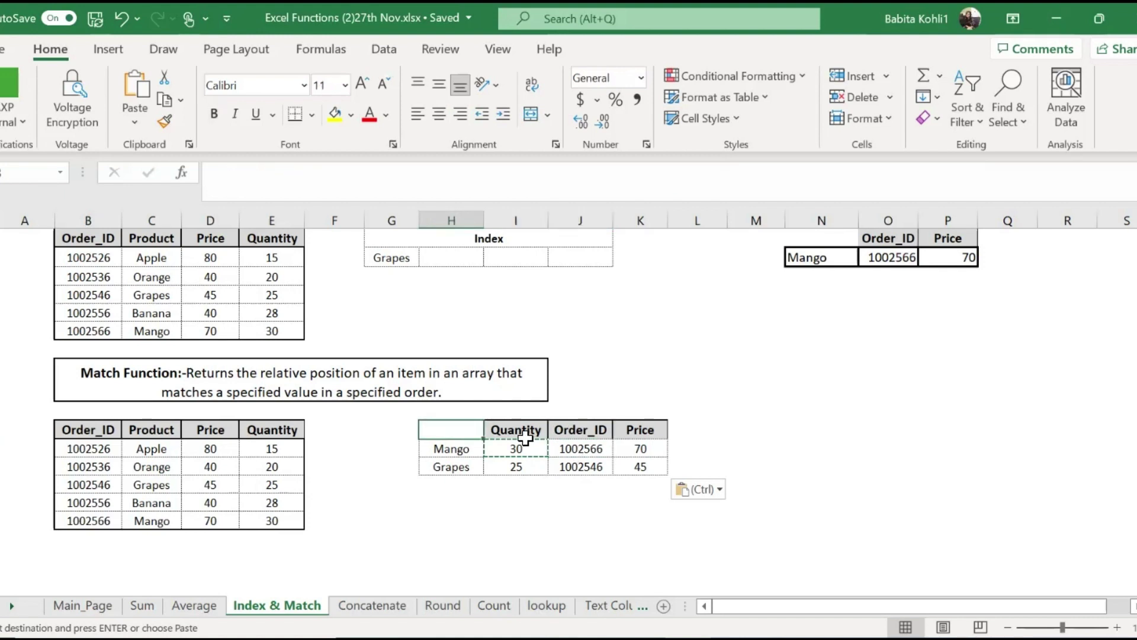
pyautogui.click(521, 429)
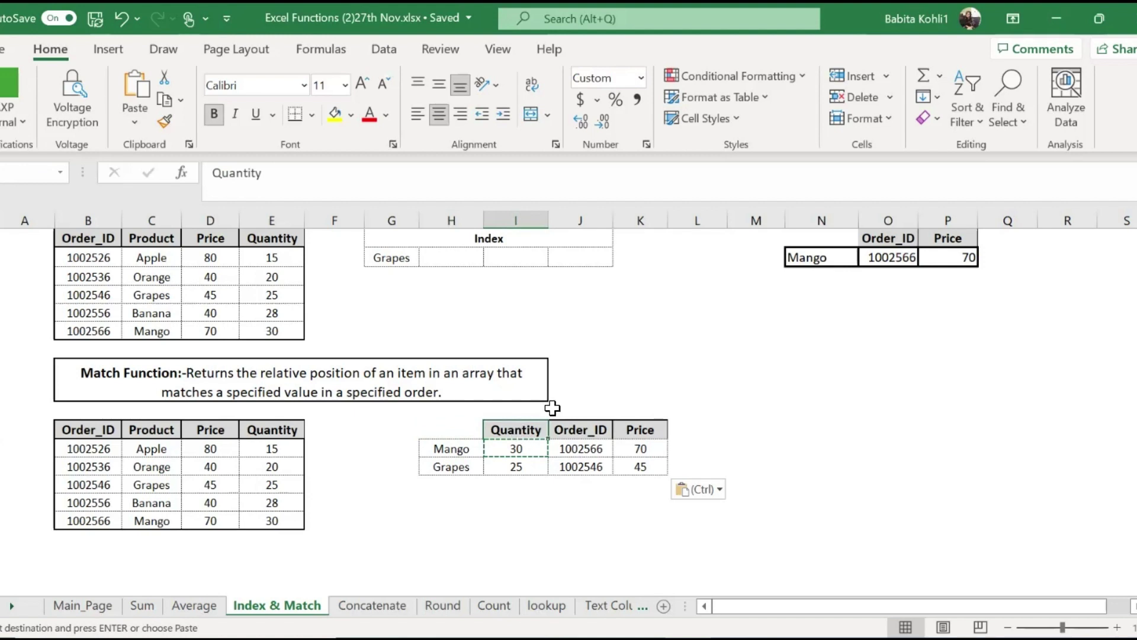
pyautogui.write('Price')
pyautogui.press('Return')
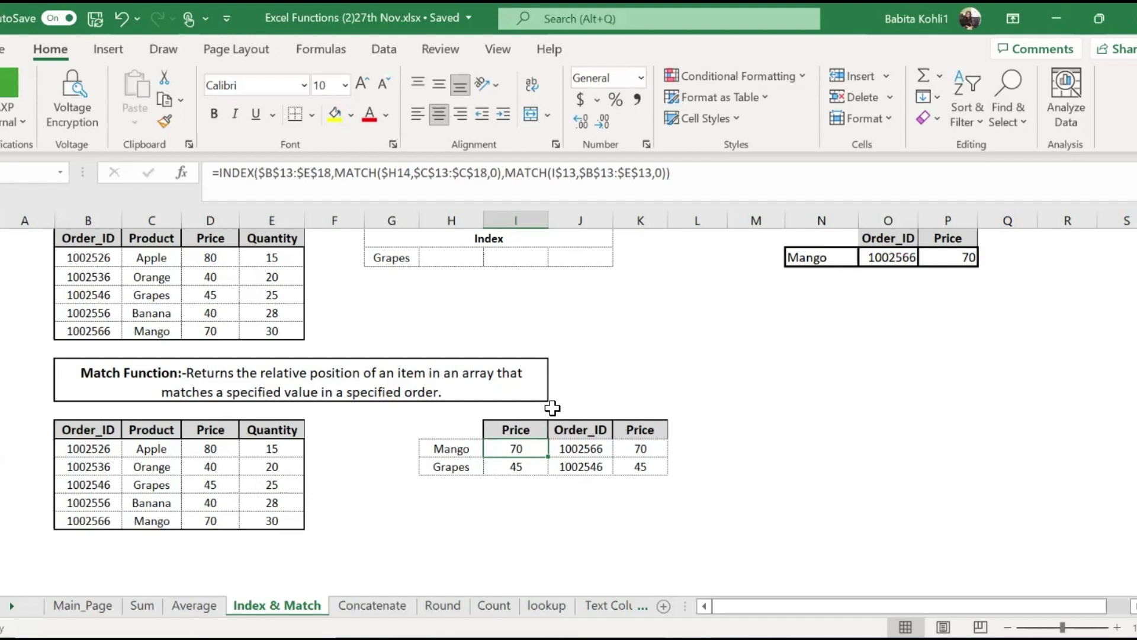
pyautogui.hotkey('ctrl', 'z')
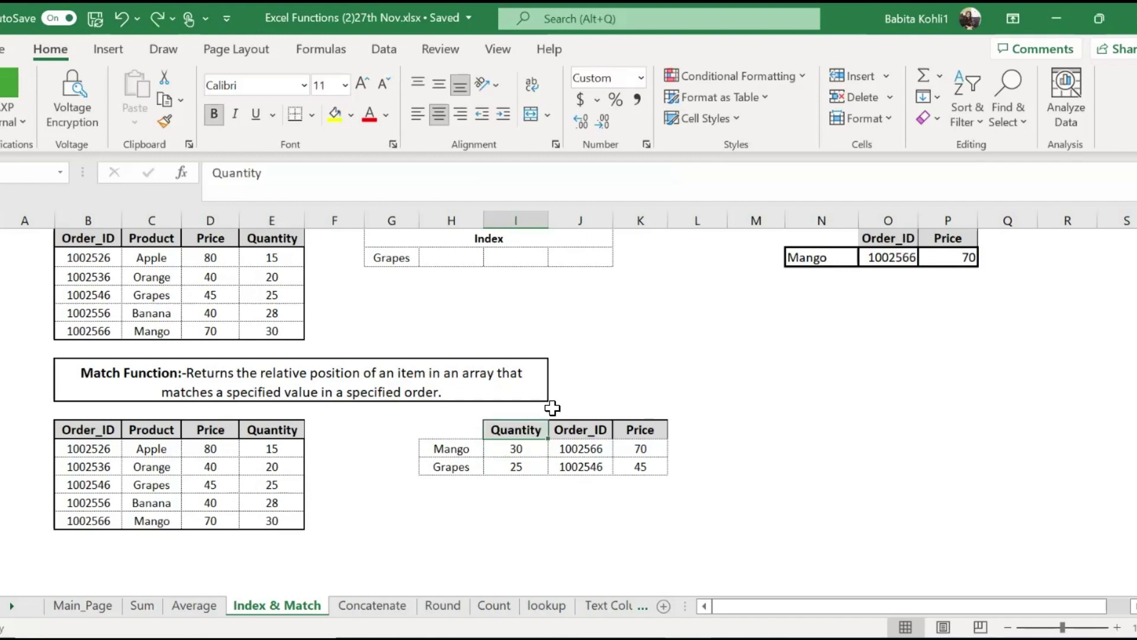
pyautogui.press('Down')
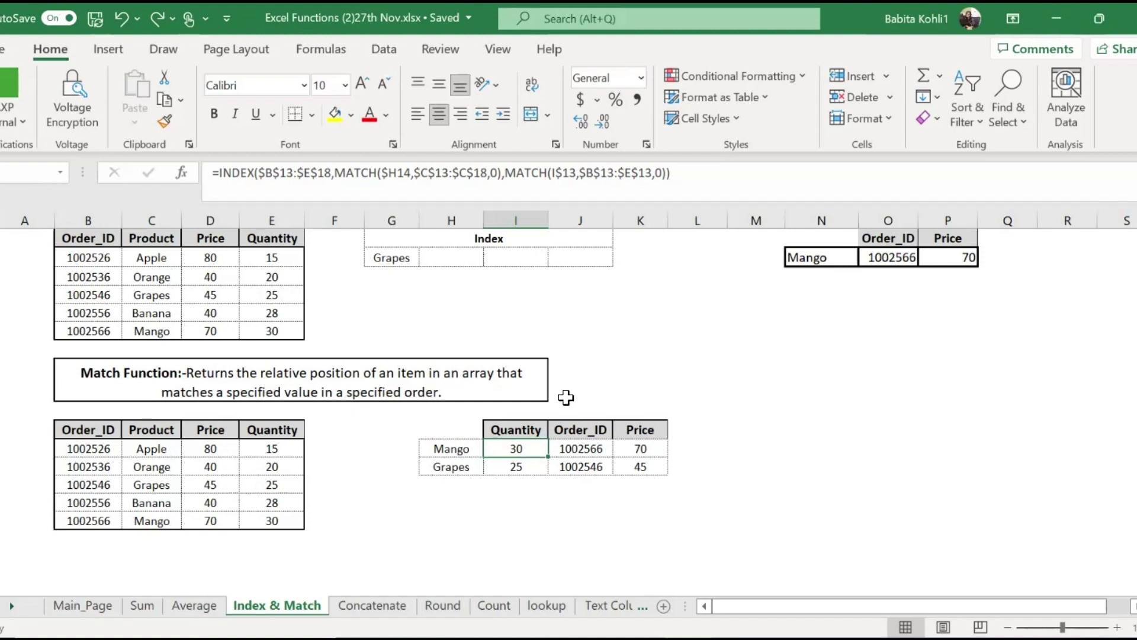
pyautogui.press('Up')
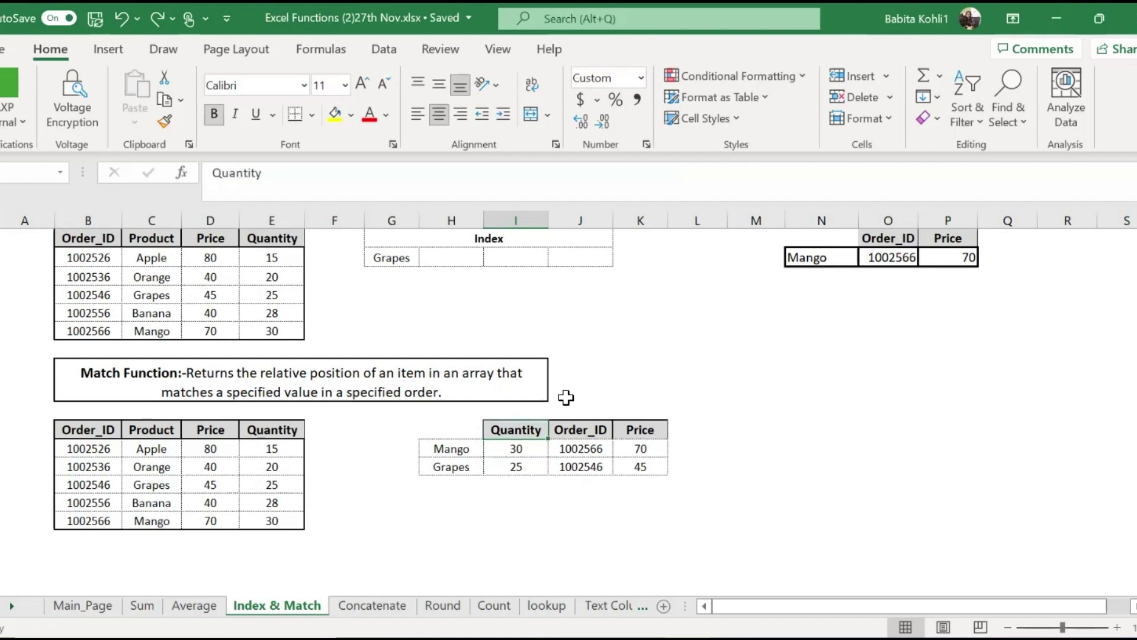
pyautogui.press('Right')
pyautogui.press('Right')
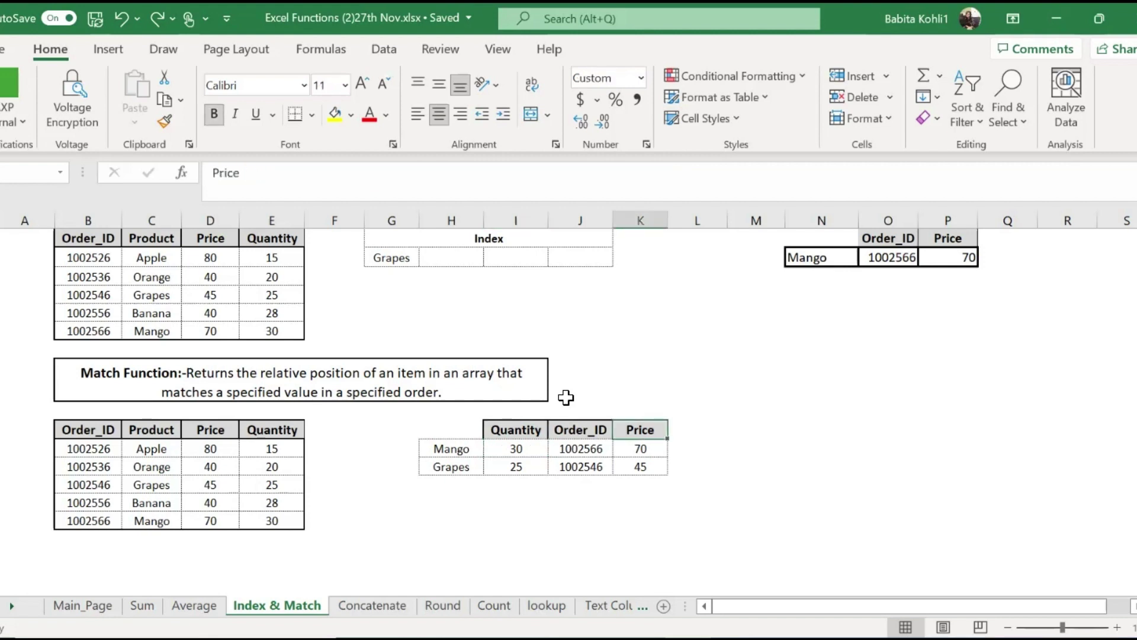
pyautogui.write('Produc')
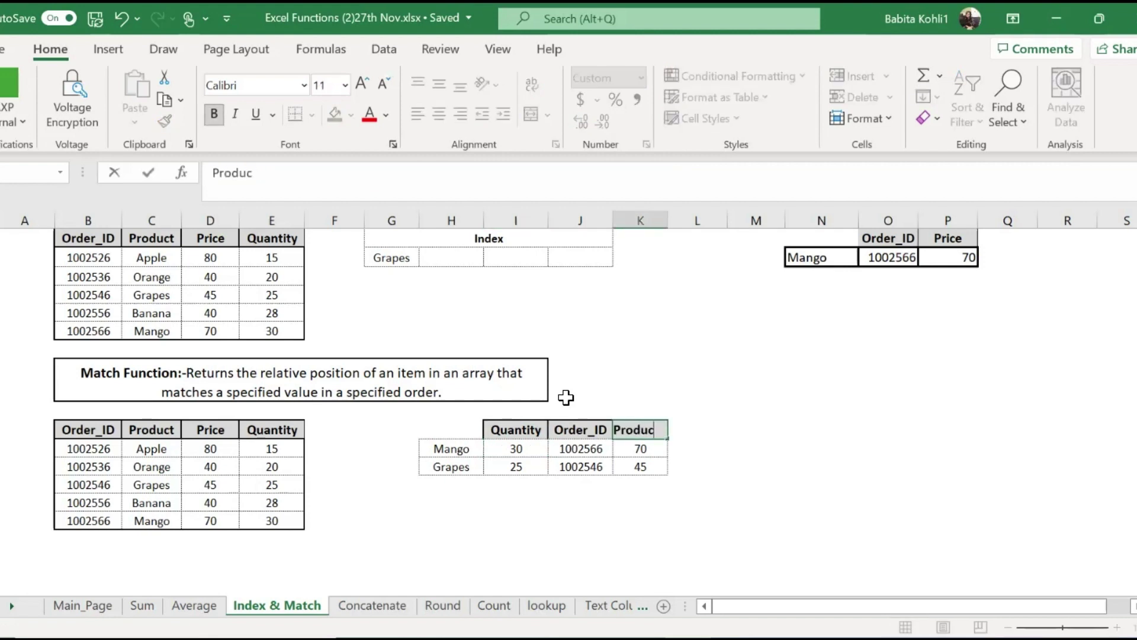
pyautogui.write('t')
pyautogui.press('Return')
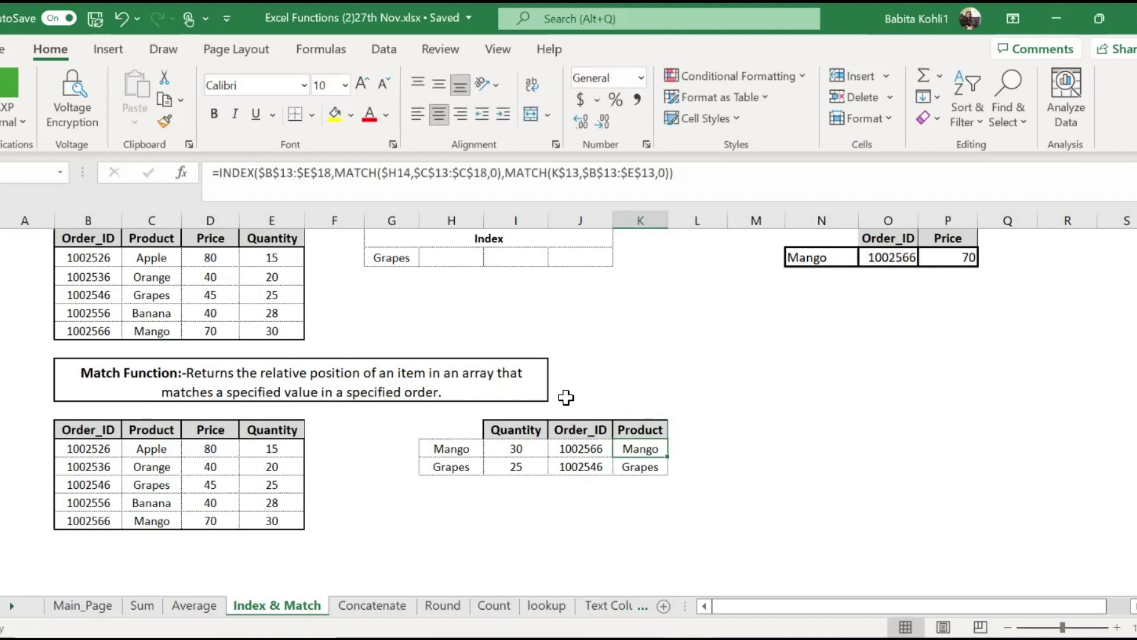
pyautogui.hotkey('ctrl', 'z')
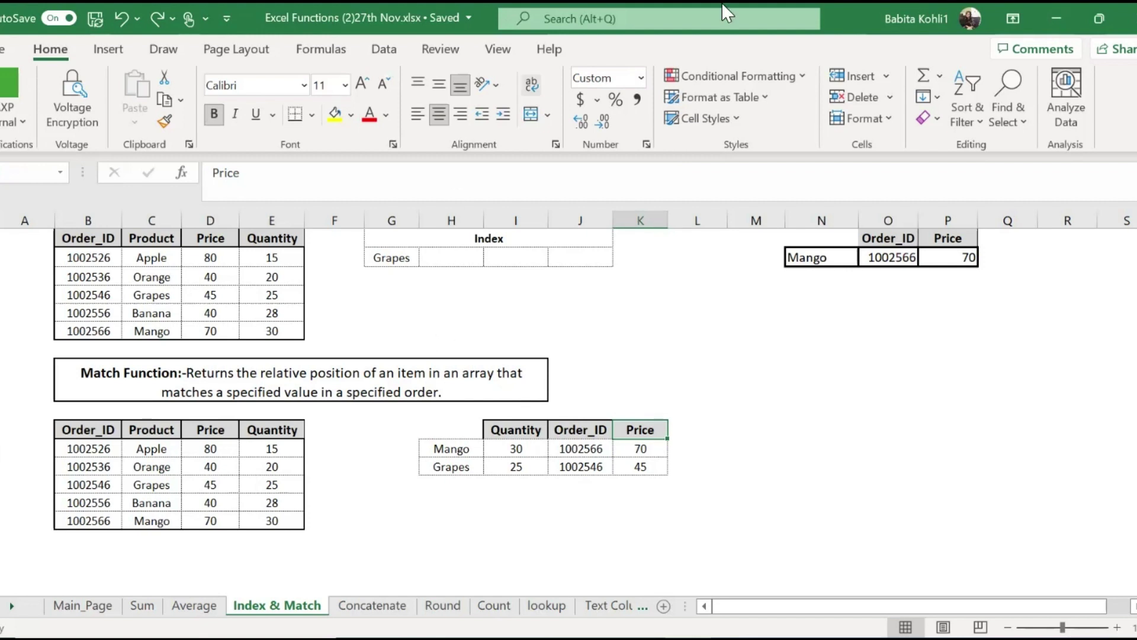
# - Select the six Mango and Grapes results in I14:K15 and delete them
pyautogui.click(505, 447)
pyautogui.moveTo(506, 447); pyautogui.dragTo(637, 457)
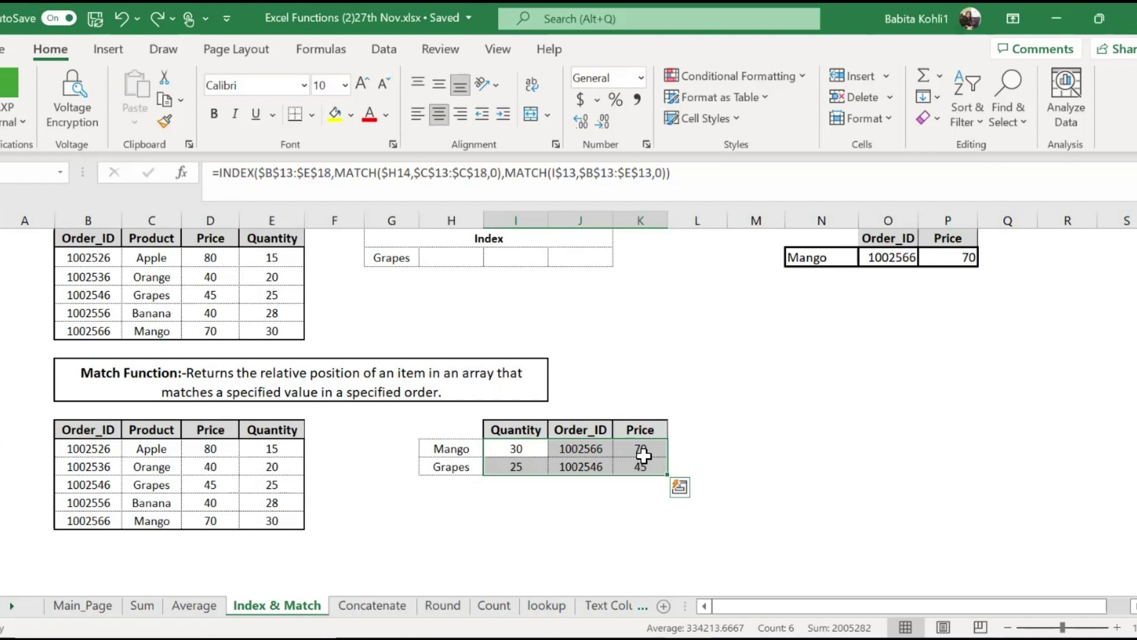
pyautogui.press('Delete')
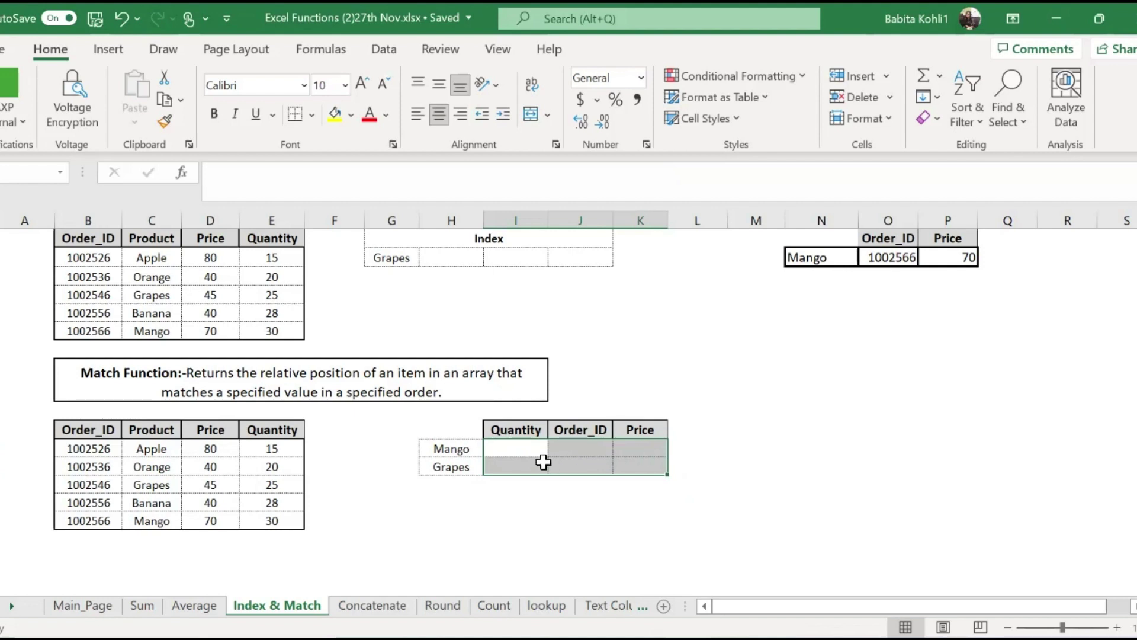
pyautogui.click(504, 448)
# - Retype =INDEX in Mango's Quantity cell with the absolute array $B$13:$E$18
pyautogui.write('=Inde')
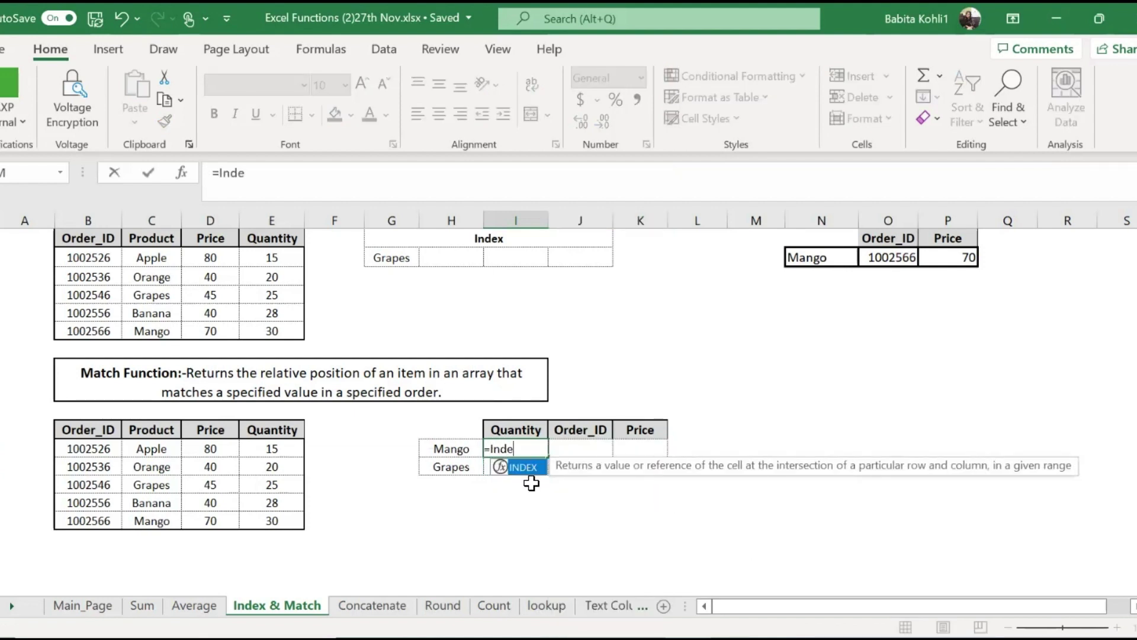
pyautogui.doubleClick(529, 466)
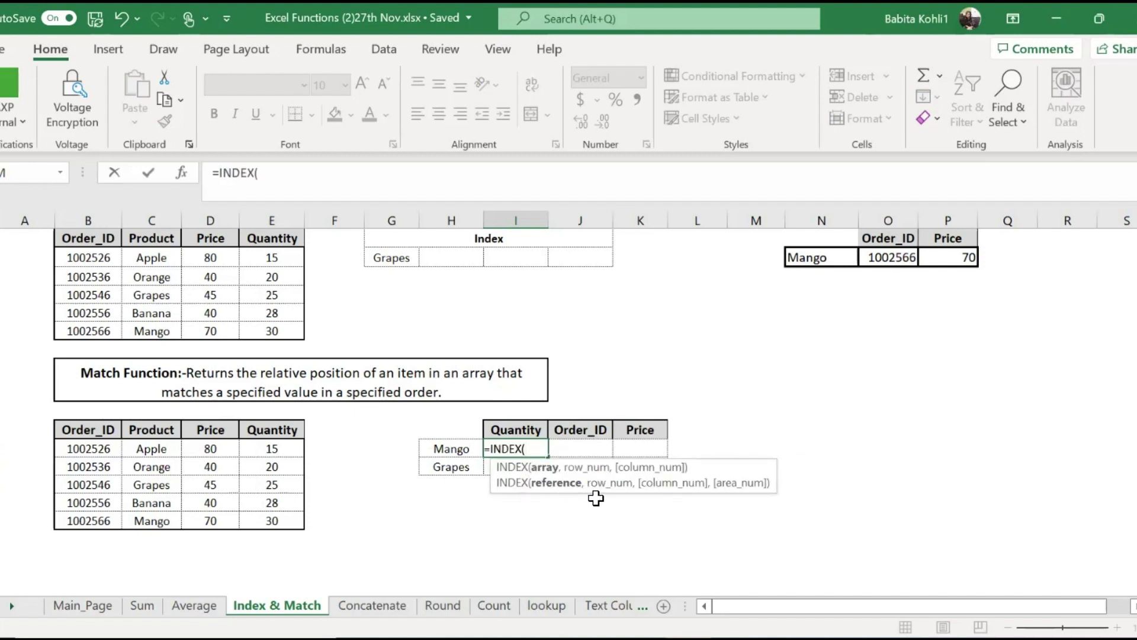
pyautogui.moveTo(89, 431)
pyautogui.mouseDown()
pyautogui.moveTo(99, 521)
pyautogui.moveTo(287, 521)
pyautogui.mouseUp()
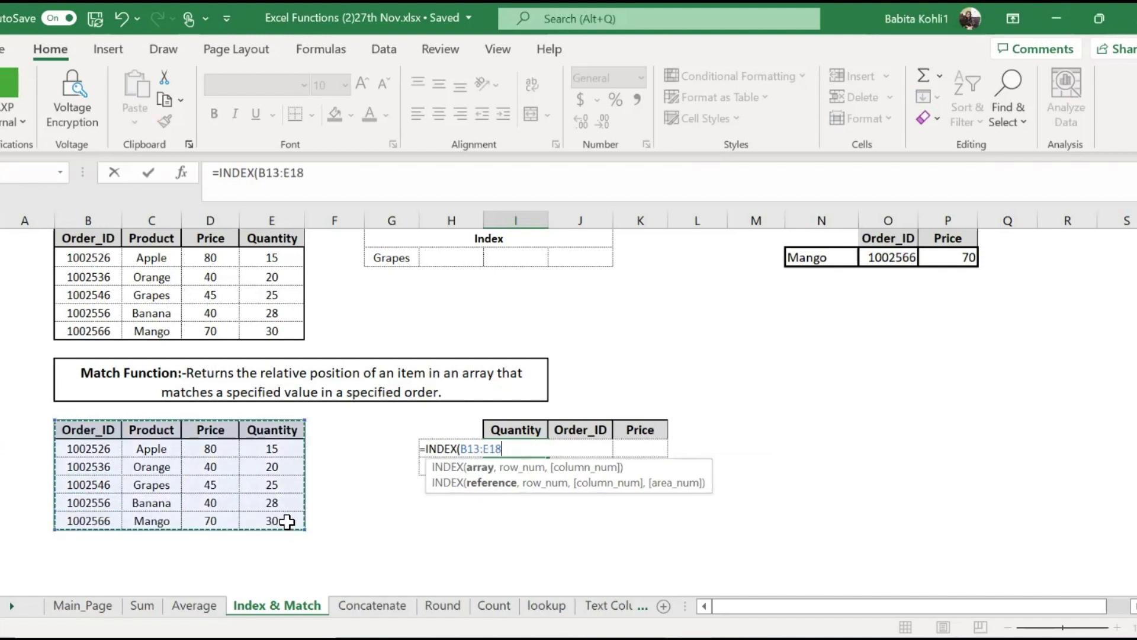
pyautogui.press('F4')
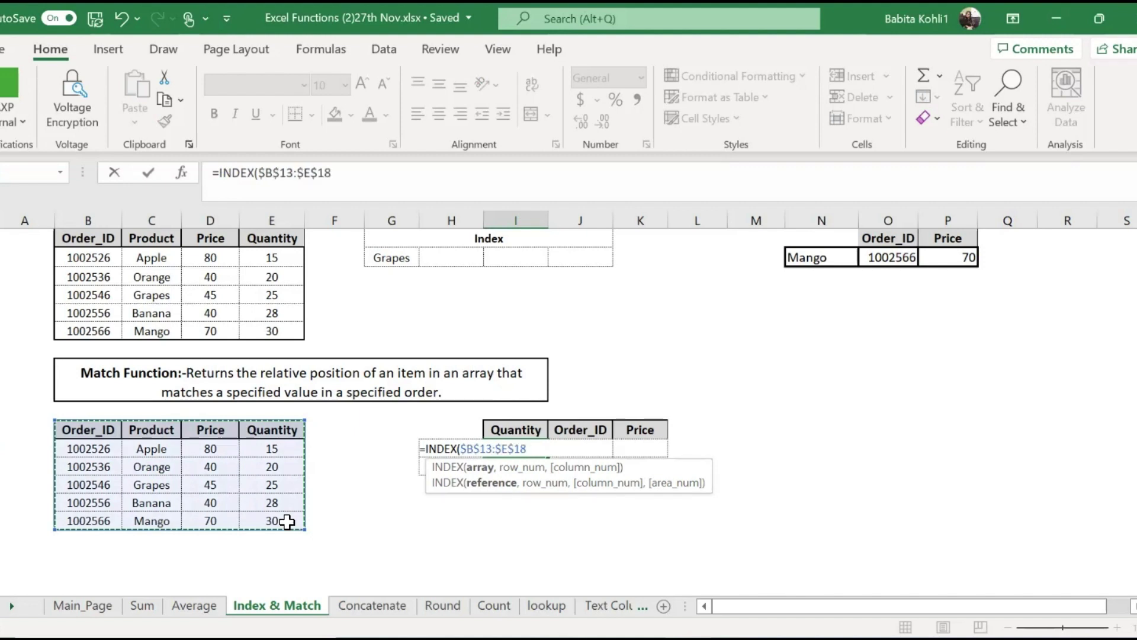
pyautogui.write(',')
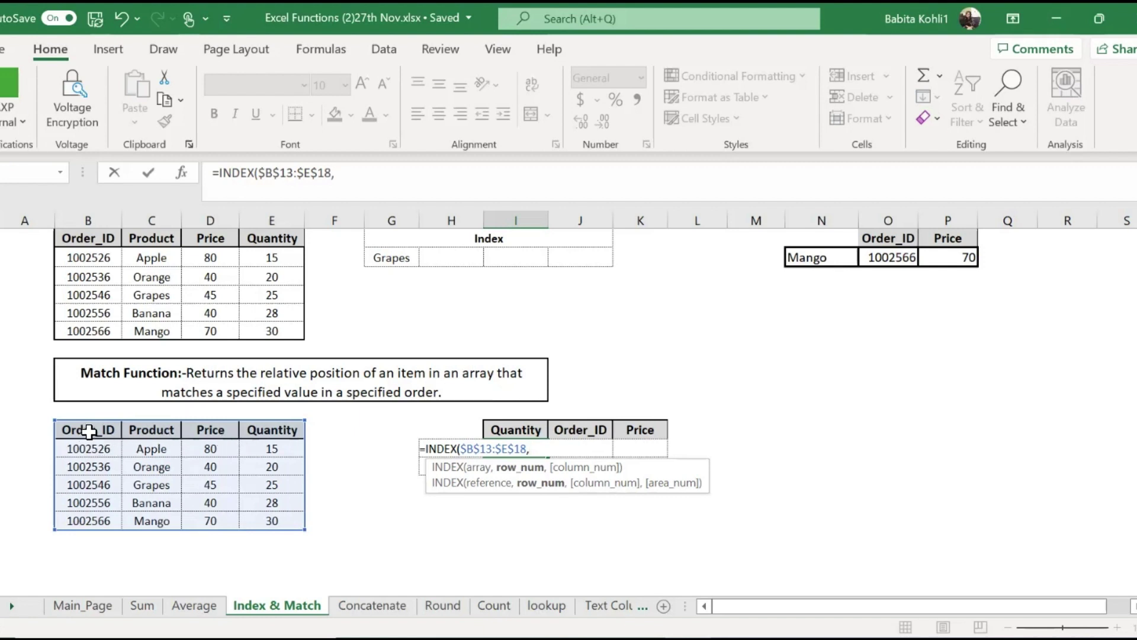
# - Nest MATCH with the column-locked lookup value $H14, replacing a stray H14 reference
pyautogui.click(423, 469)
pyautogui.press('Up')
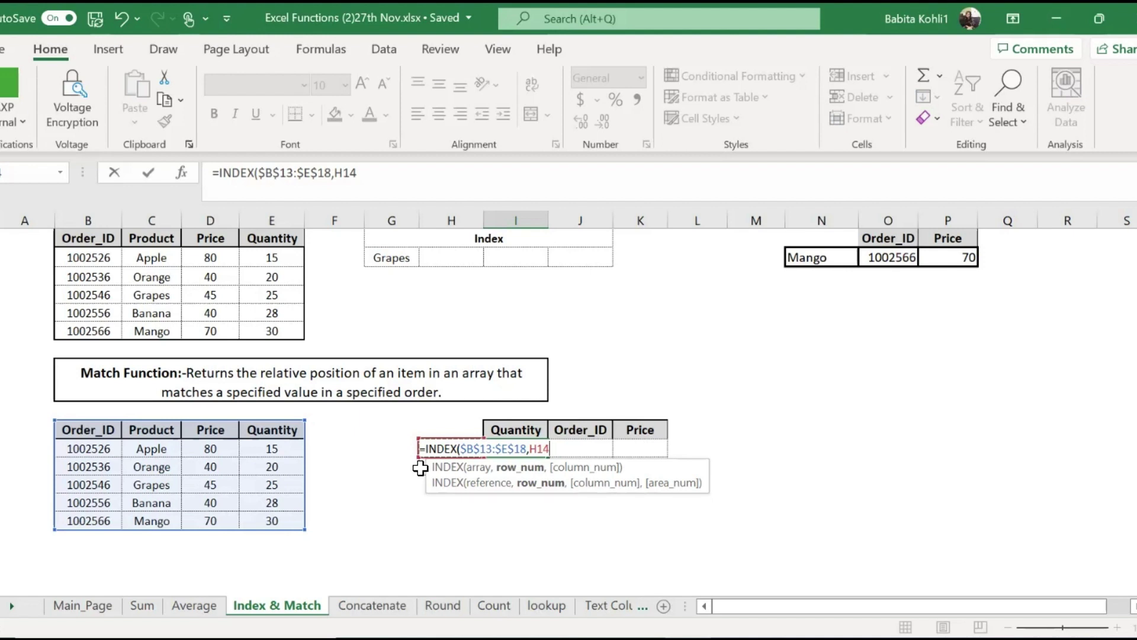
pyautogui.press('BackSpace')
pyautogui.press('BackSpace')
pyautogui.press('BackSpace')
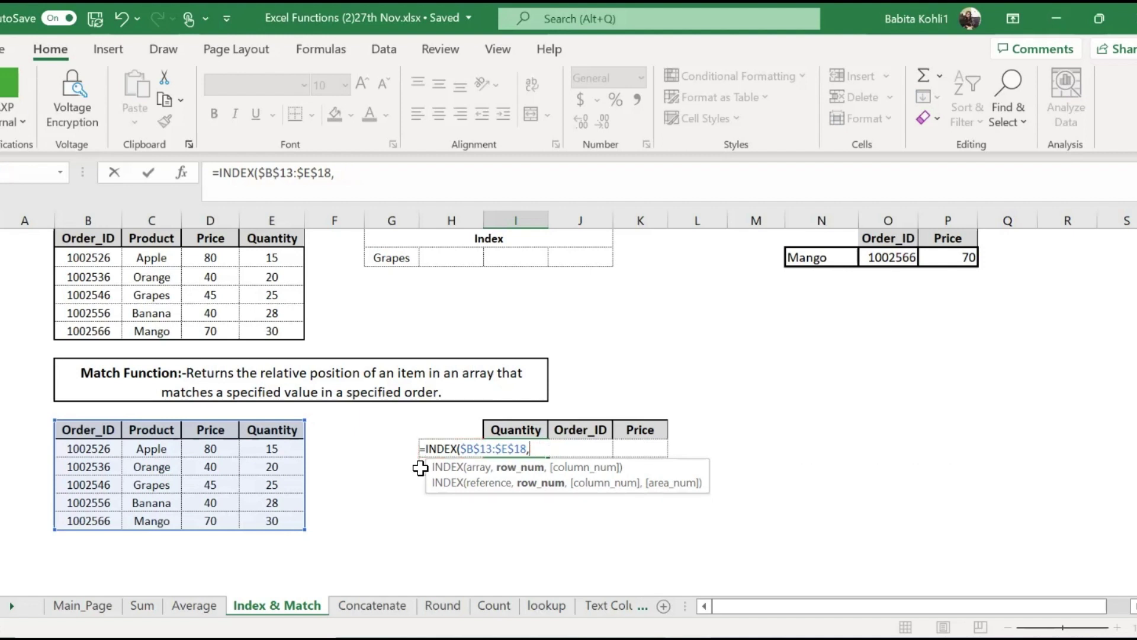
pyautogui.write('match')
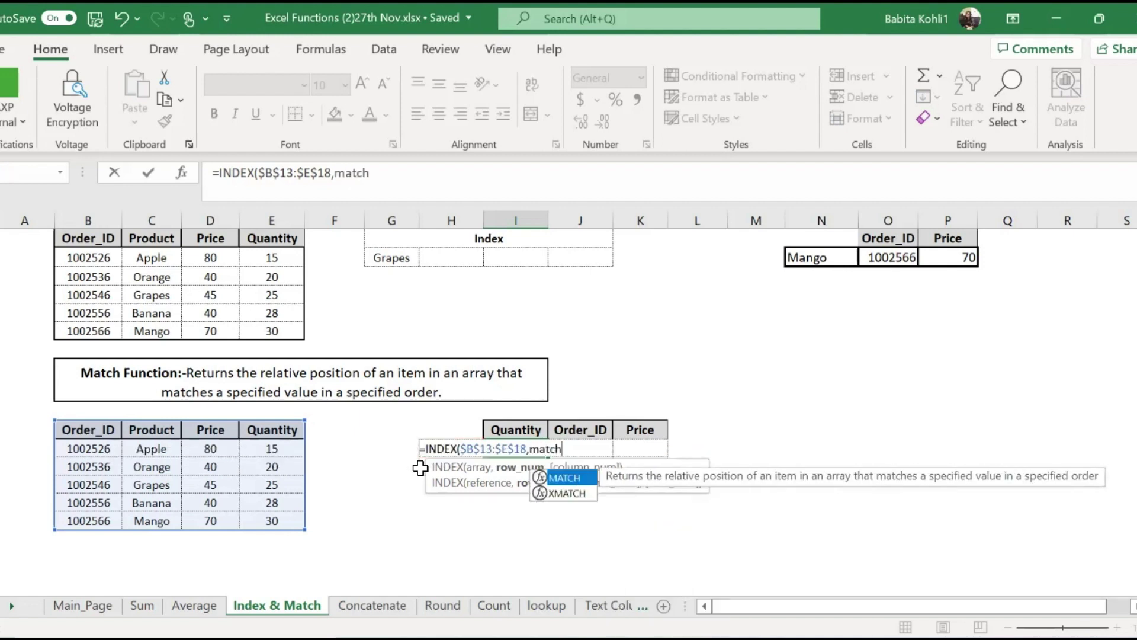
pyautogui.write('(')
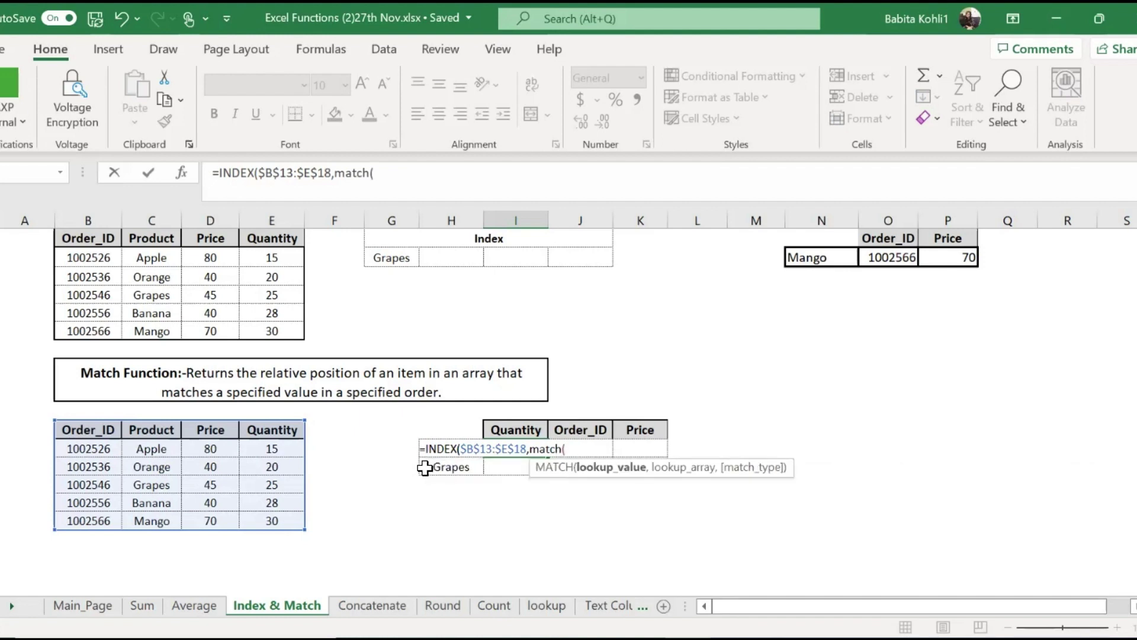
pyautogui.click(438, 468)
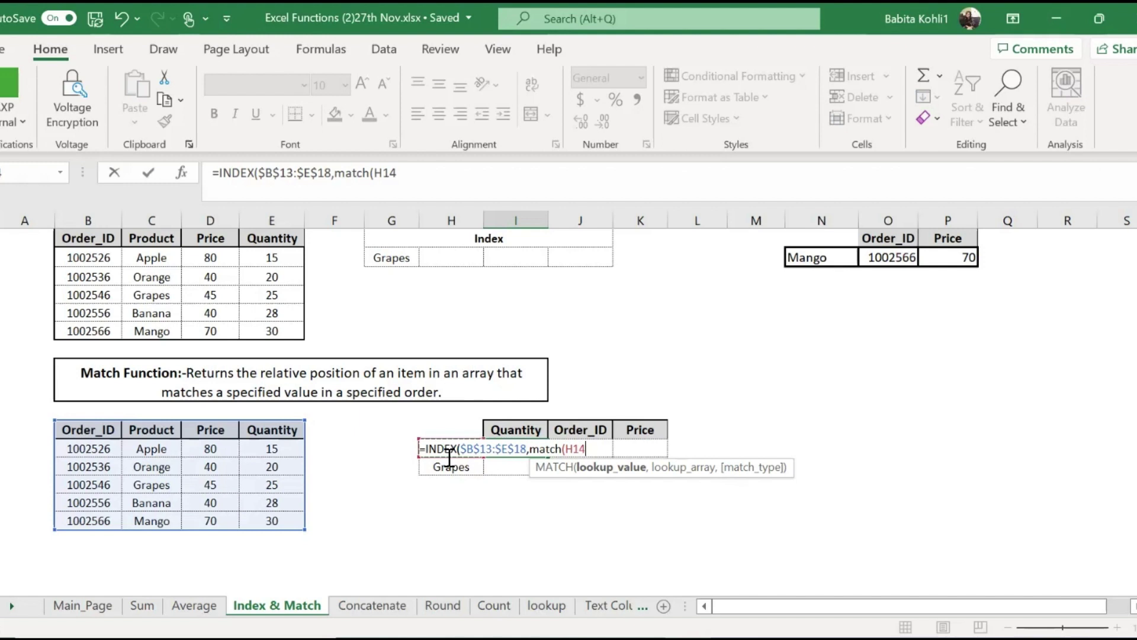
pyautogui.press('F4')
pyautogui.press('F4')
pyautogui.press('F4')
pyautogui.write(',')
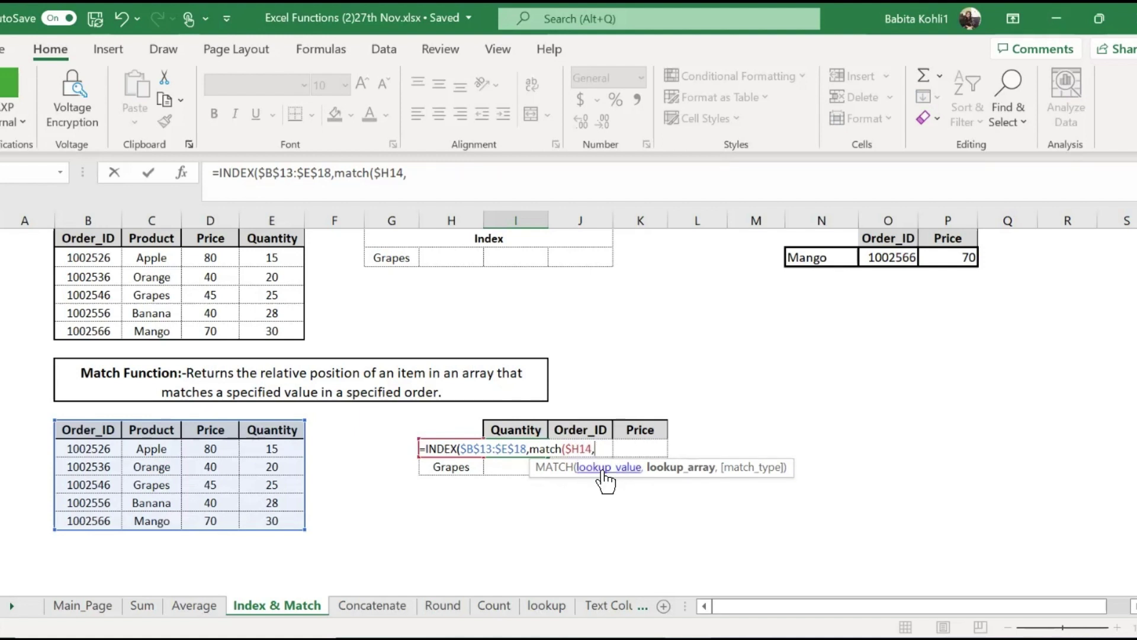
# - Point the row MATCH at the Product range $C$13:$C$18 with match type 0, then begin a second MATCH
pyautogui.click(161, 432)
pyautogui.moveTo(161, 444); pyautogui.dragTo(155, 524)
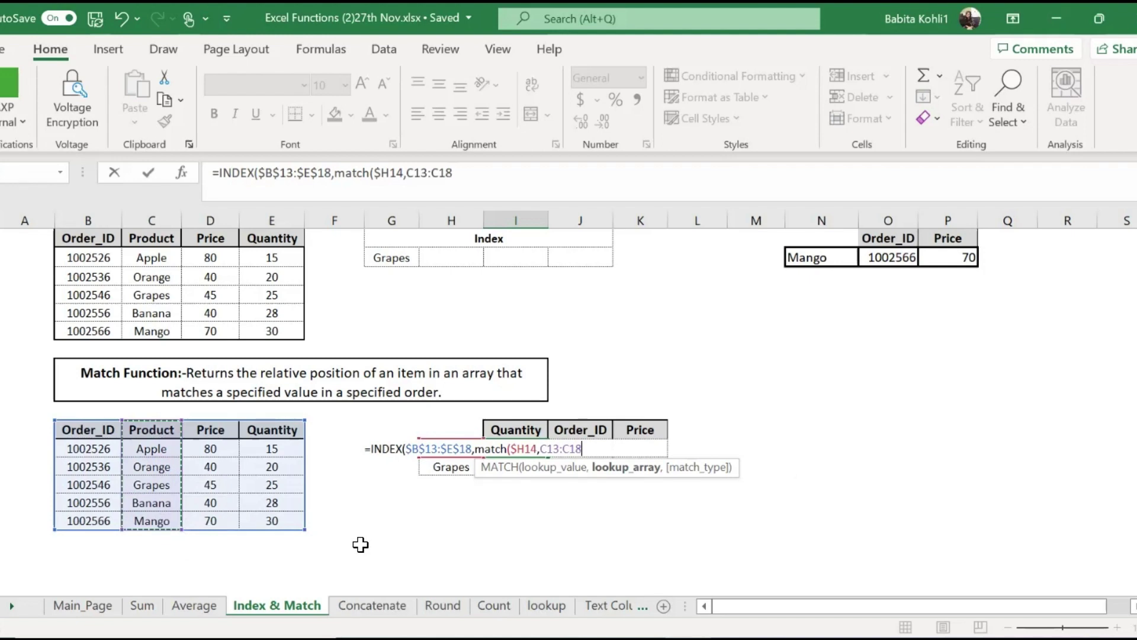
pyautogui.press('super')
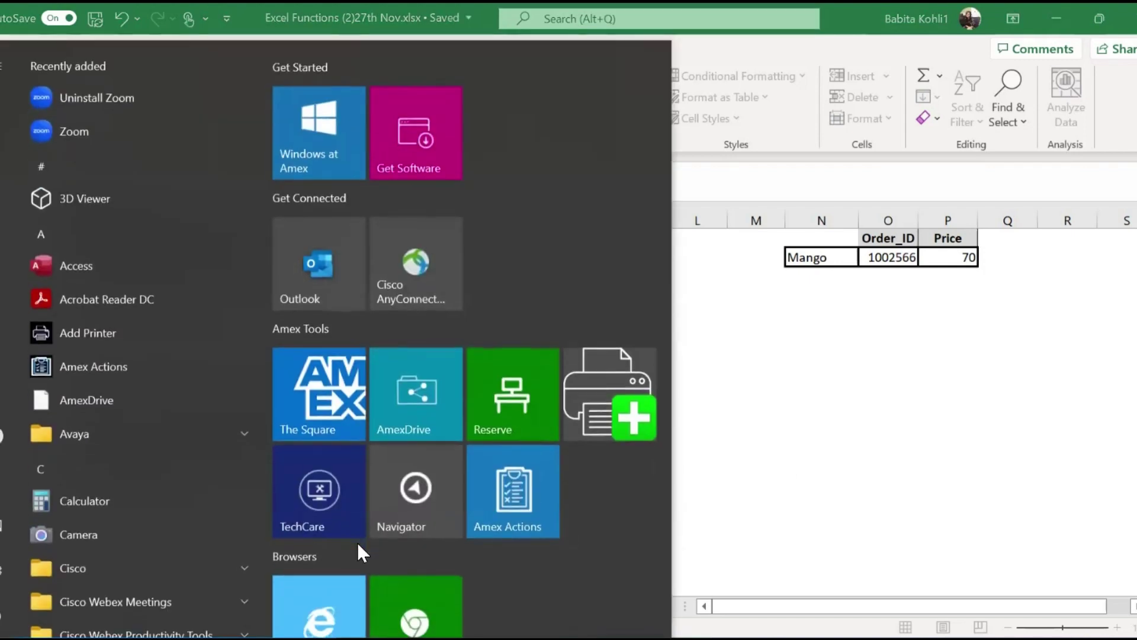
pyautogui.press('super')
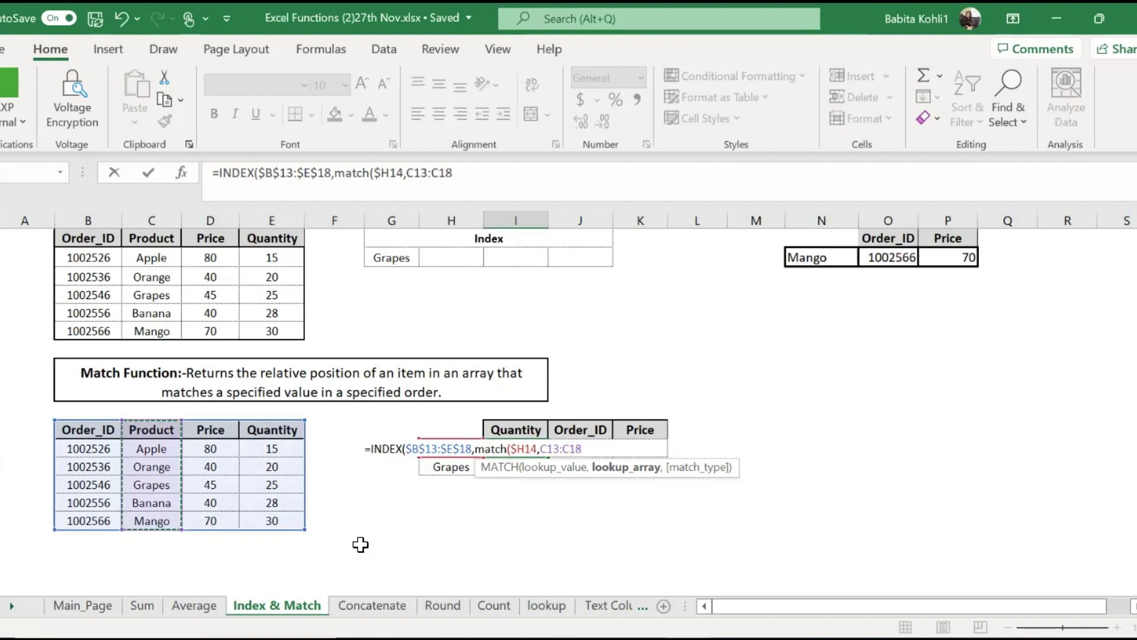
pyautogui.press('F4')
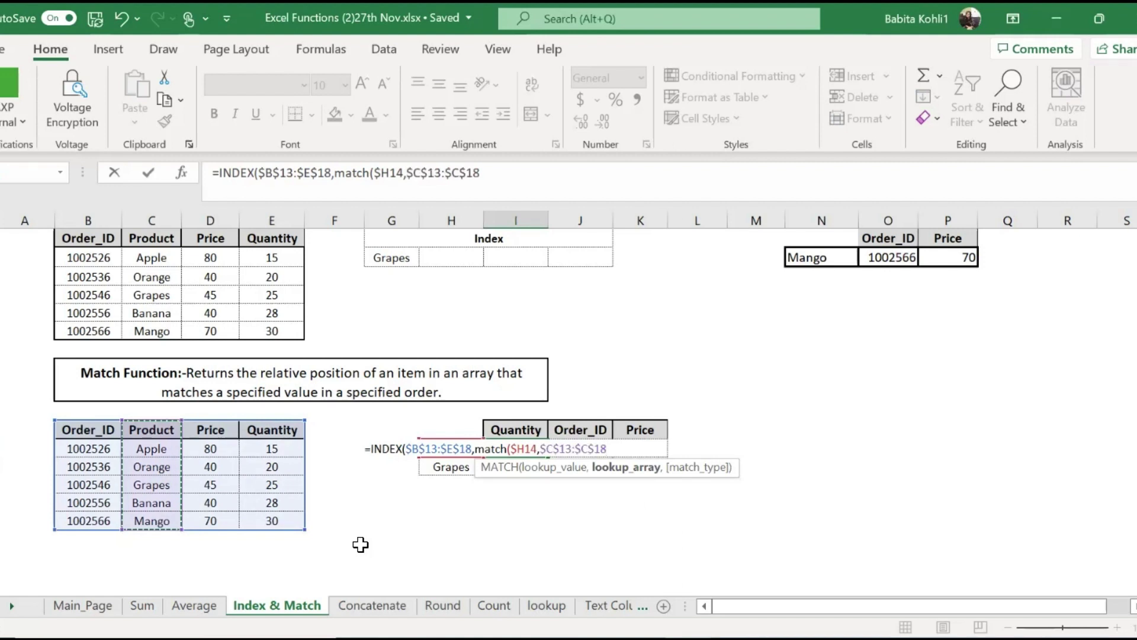
pyautogui.write(',')
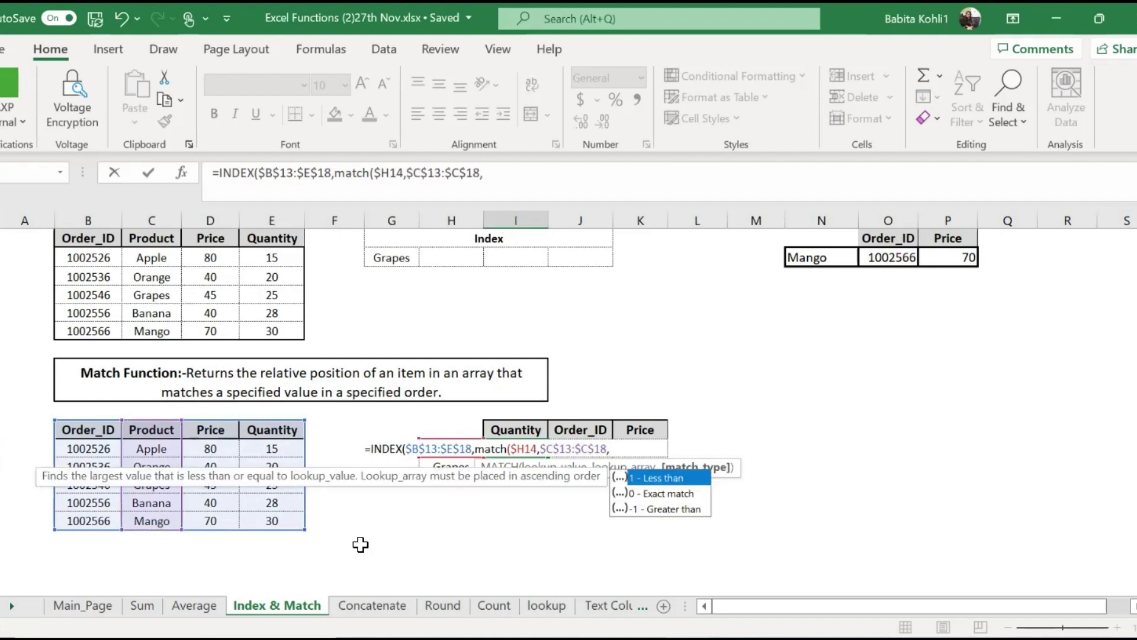
pyautogui.click(627, 451)
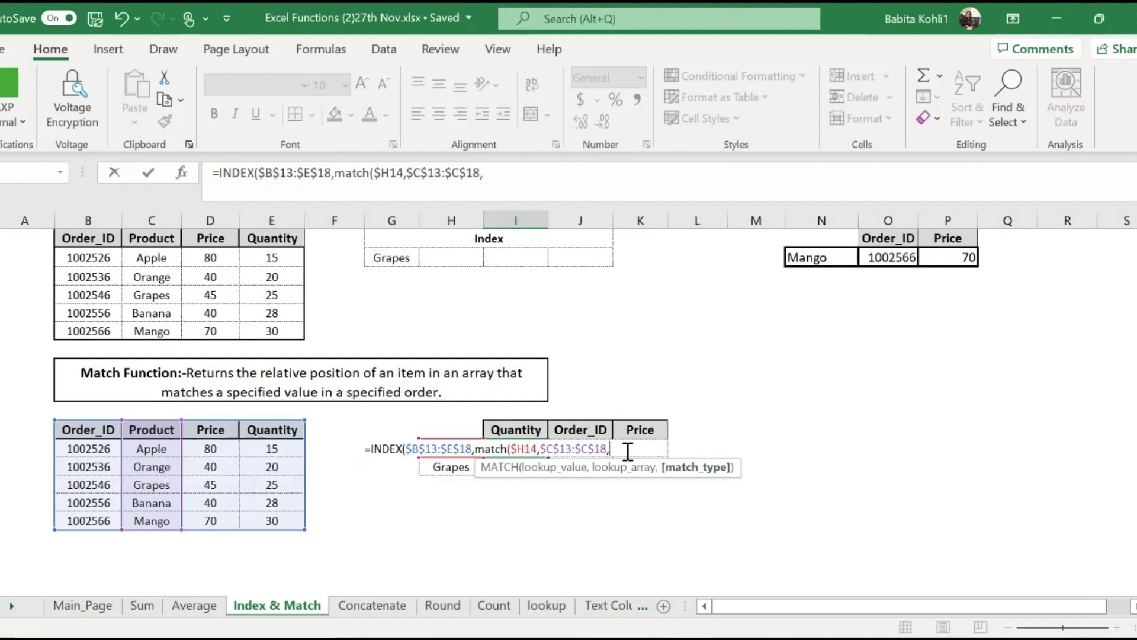
pyautogui.write('0')
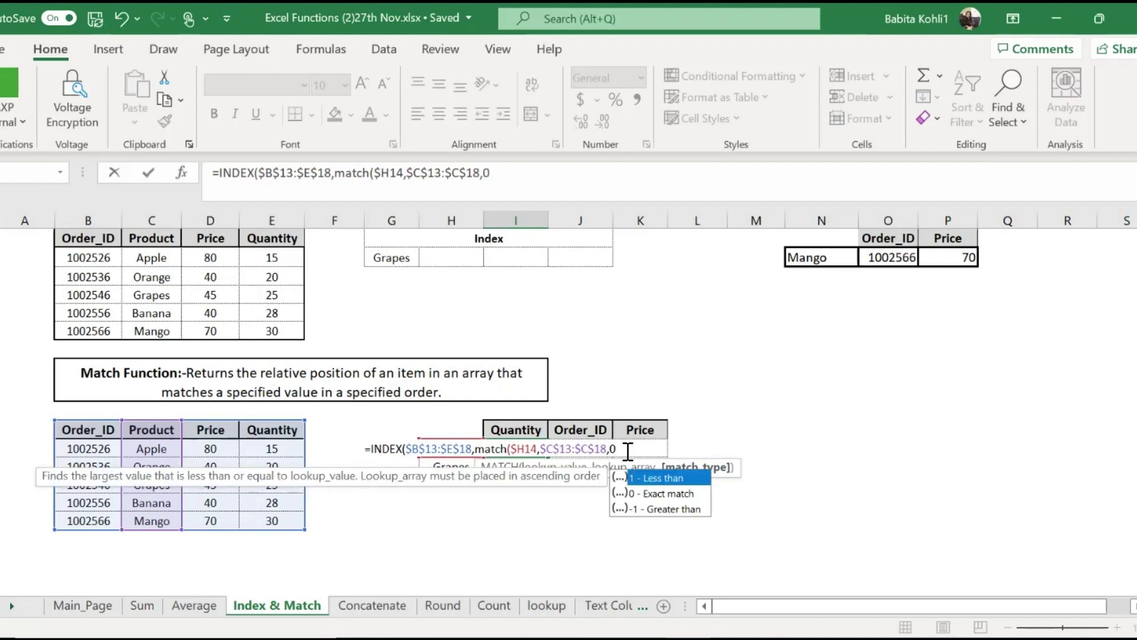
pyautogui.write('),')
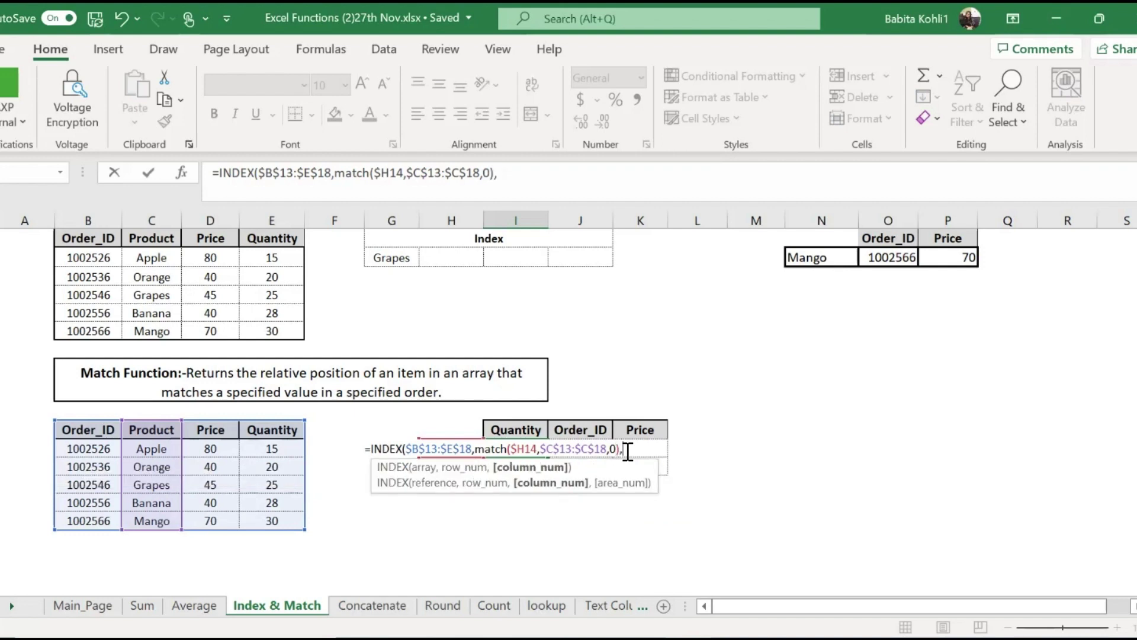
pyautogui.write('match')
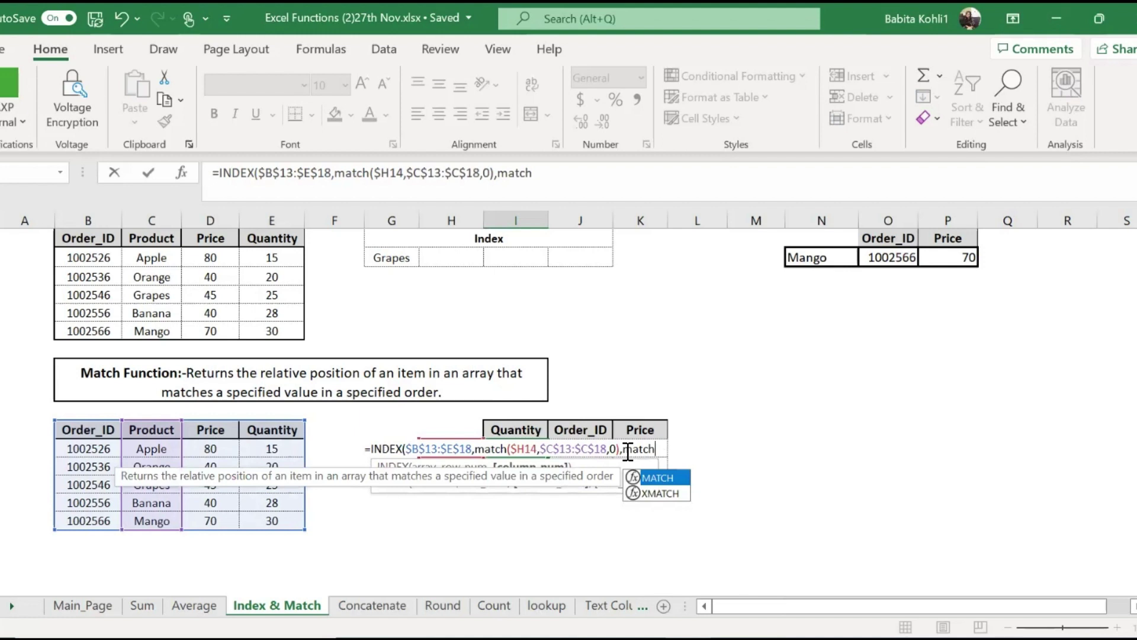
pyautogui.write('(')
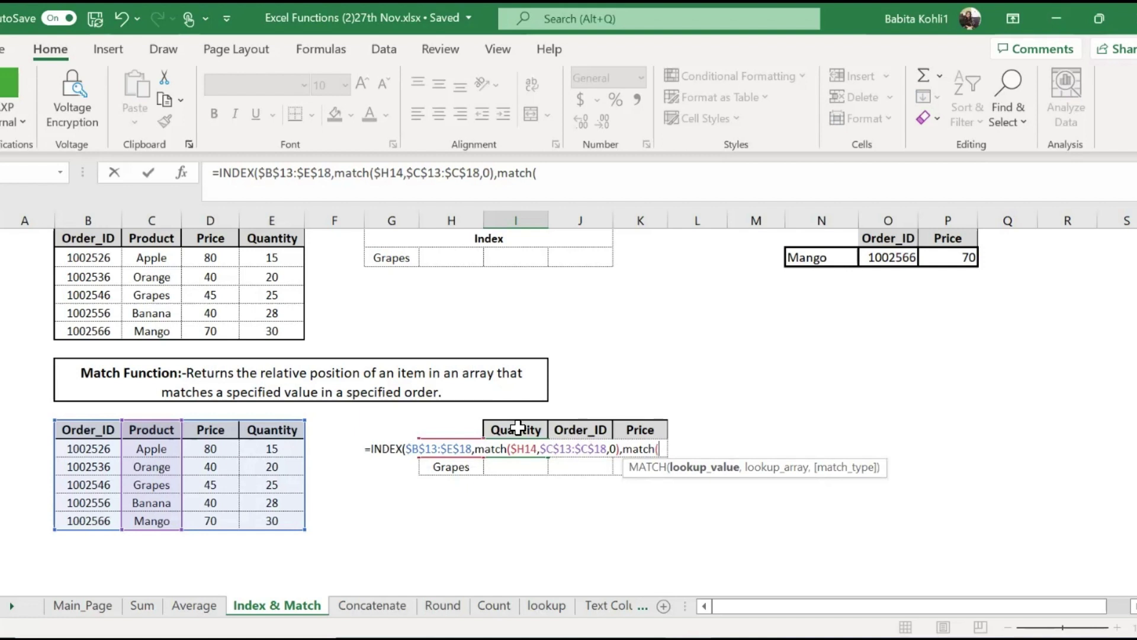
# - Complete the column MATCH with lookup value I$13 and range $B$13:$E$13, then commit the formula
pyautogui.click(517, 427)
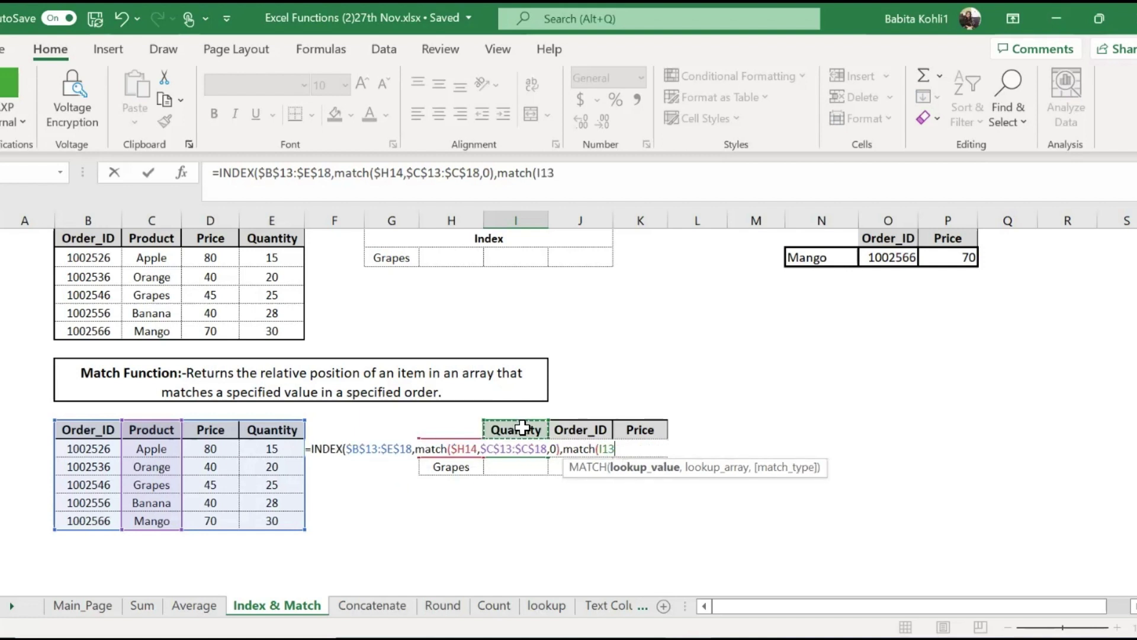
pyautogui.press('F4')
pyautogui.press('F4')
pyautogui.write(',')
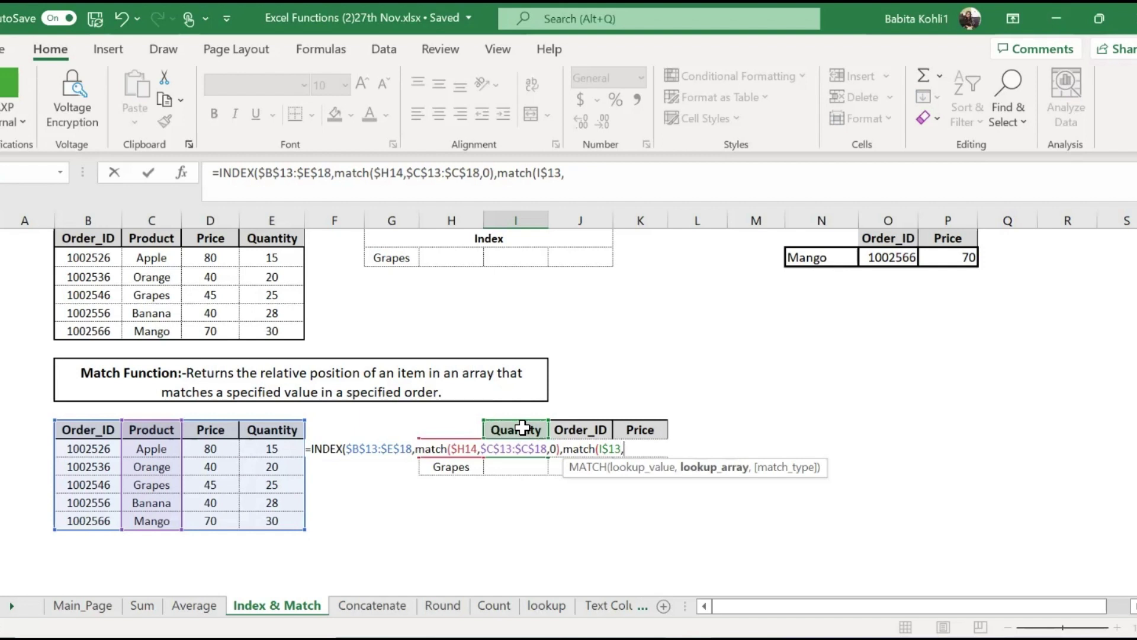
pyautogui.click(80, 431)
pyautogui.moveTo(154, 437); pyautogui.dragTo(279, 437)
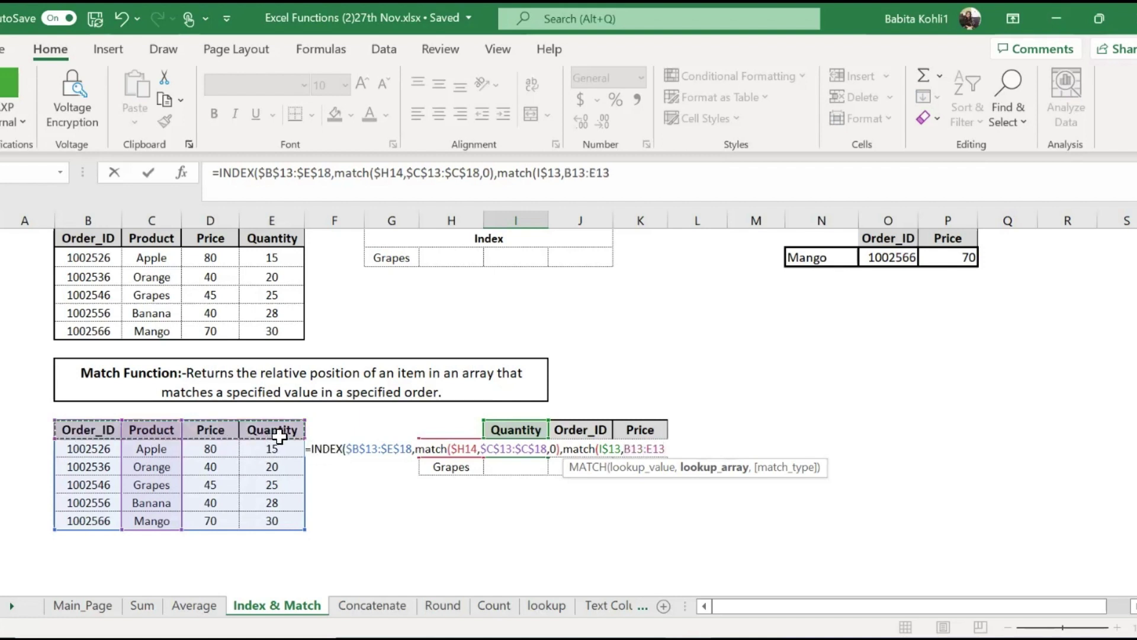
pyautogui.press('F4')
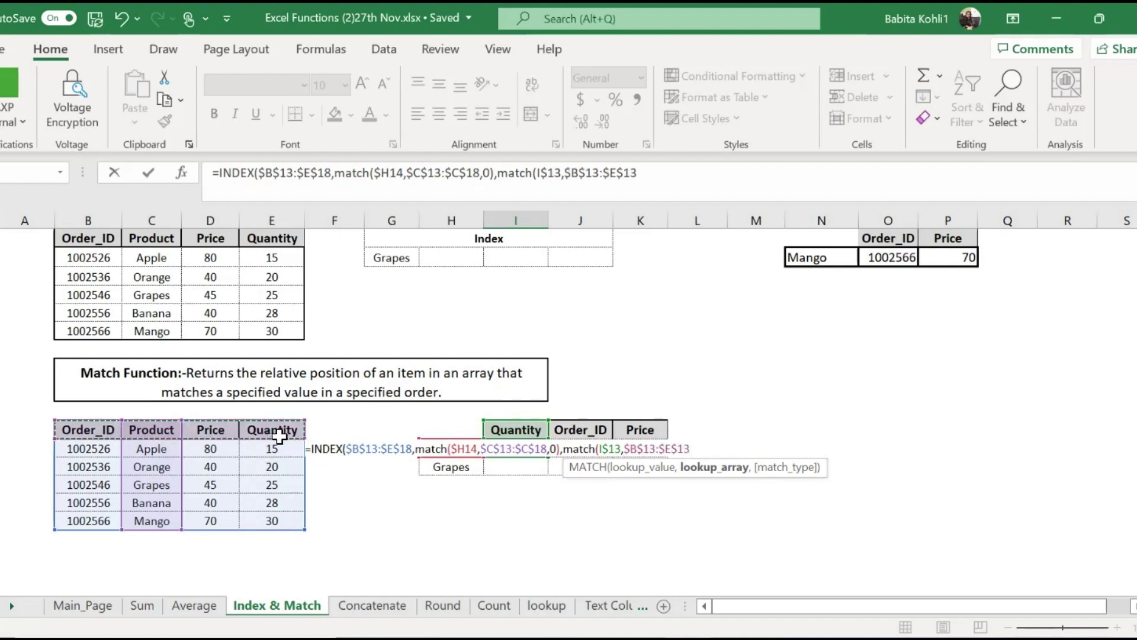
pyautogui.write(',0')
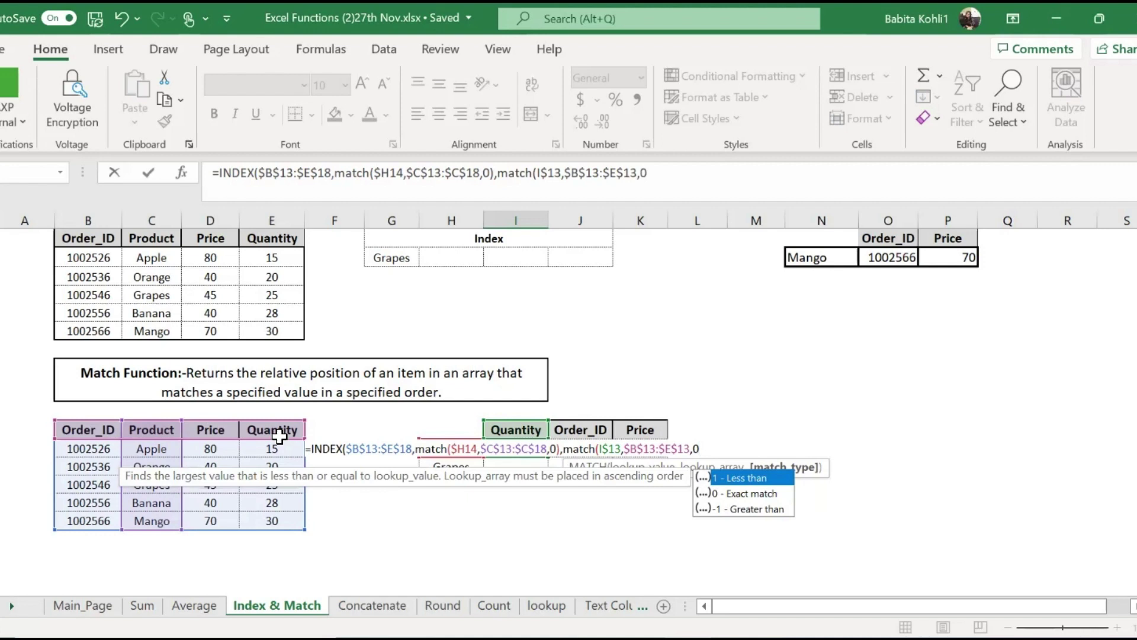
pyautogui.write(')')
pyautogui.write(')')
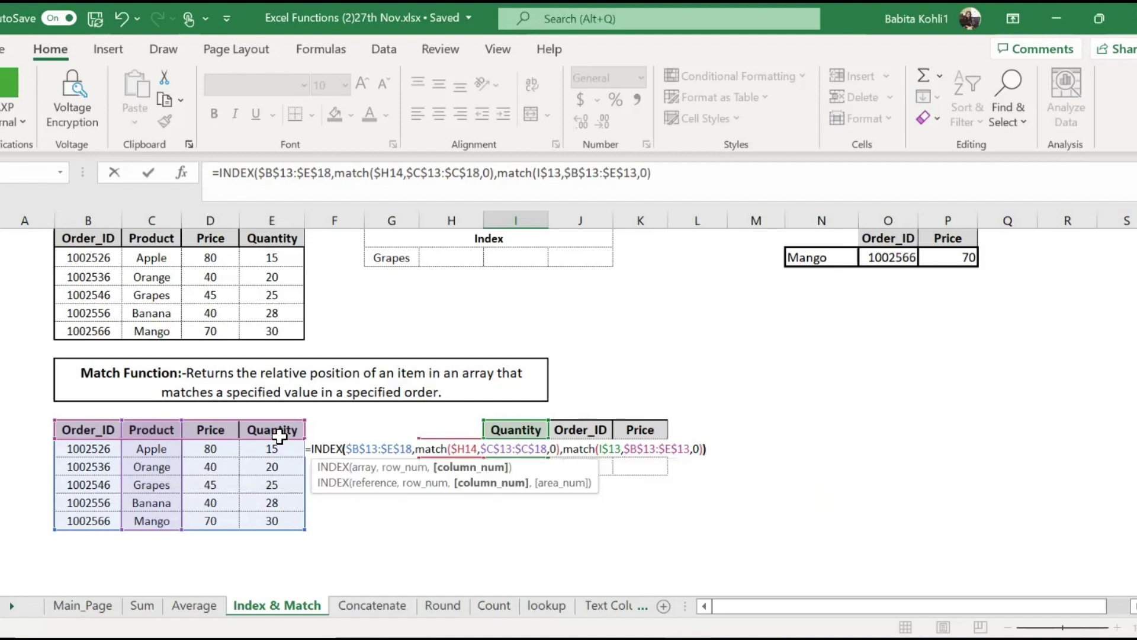
pyautogui.press('Return')
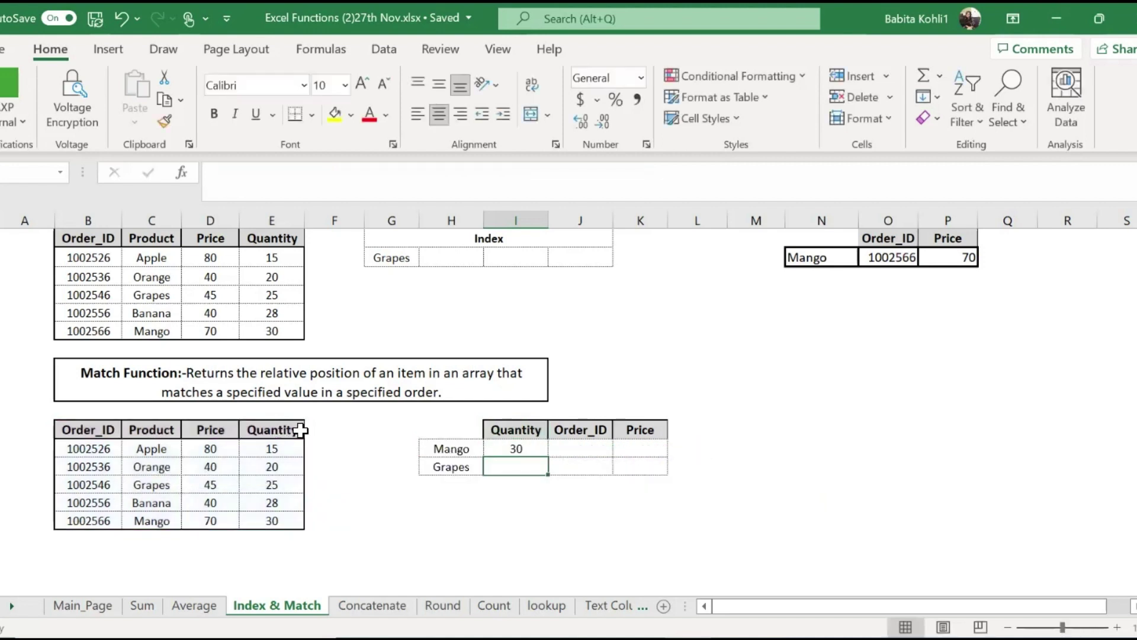
# - Select the Mango quantity result and then clear the selection around the lookup grid
pyautogui.click(513, 448)
pyautogui.moveTo(545, 457); pyautogui.dragTo(654, 474)
pyautogui.click(596, 506)
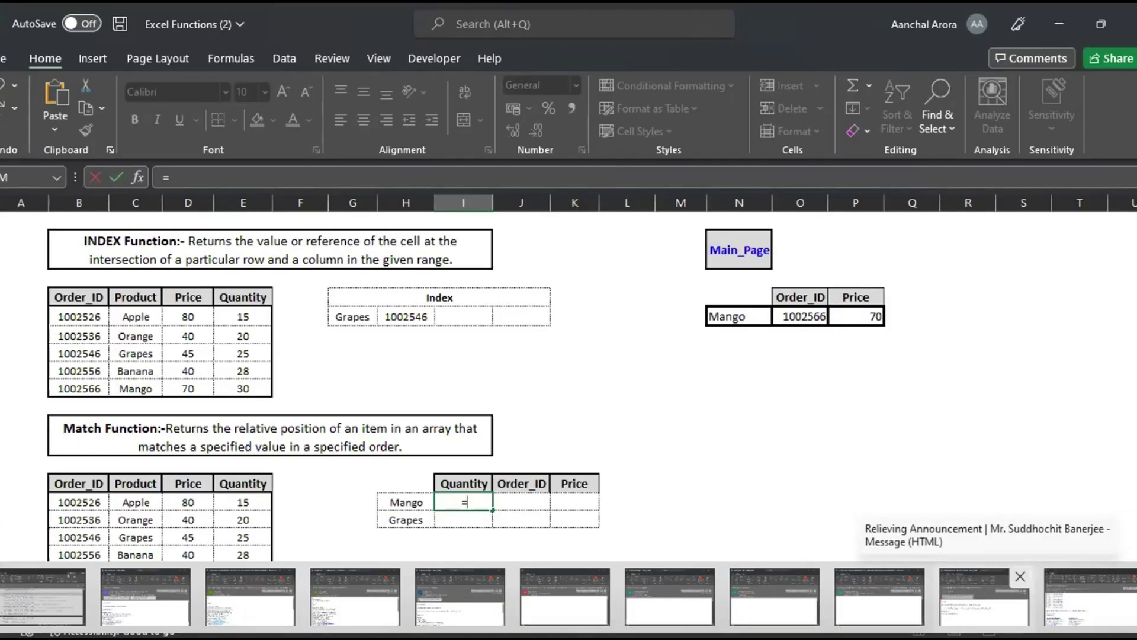
# - Begin =INDEX( in I14, using the order table locked as $B$13:$E$18 as its array
pyautogui.write('in')
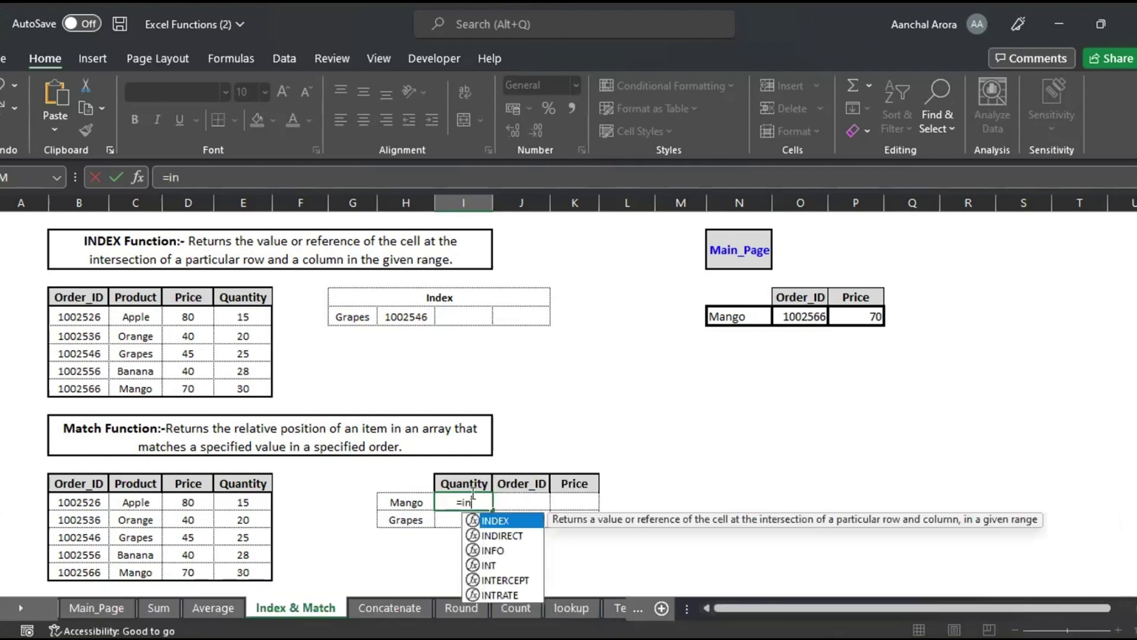
pyautogui.press('Tab')
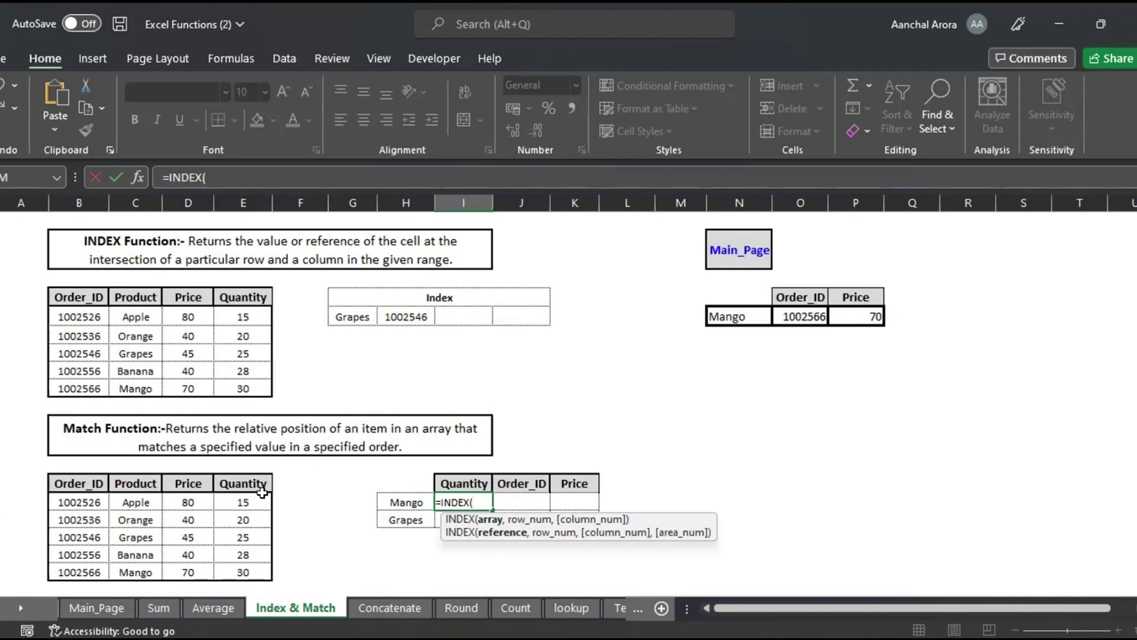
pyautogui.moveTo(80, 489); pyautogui.dragTo(254, 573)
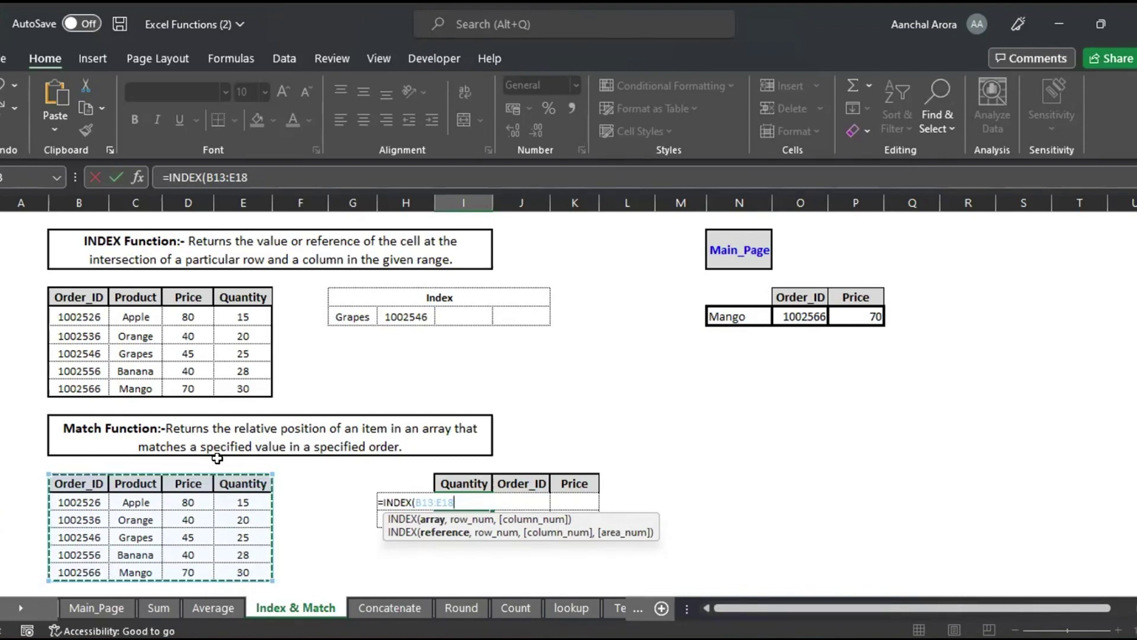
pyautogui.press('F4')
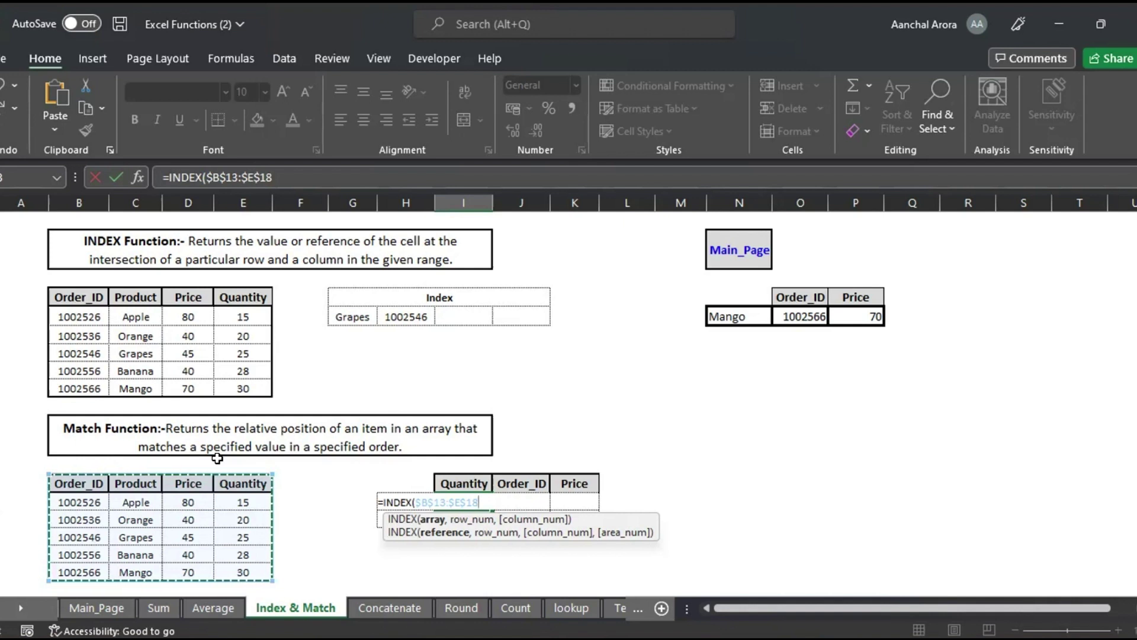
pyautogui.write(',')
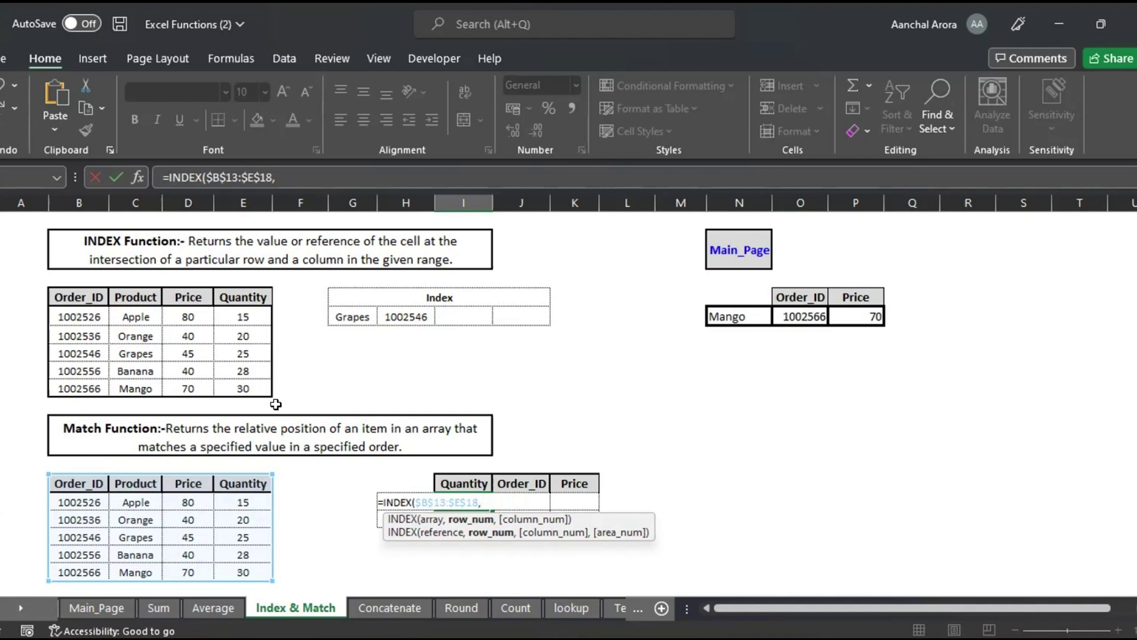
# - Insert a MATCH whose lookup value is the column-locked label reference $H14
pyautogui.write('m')
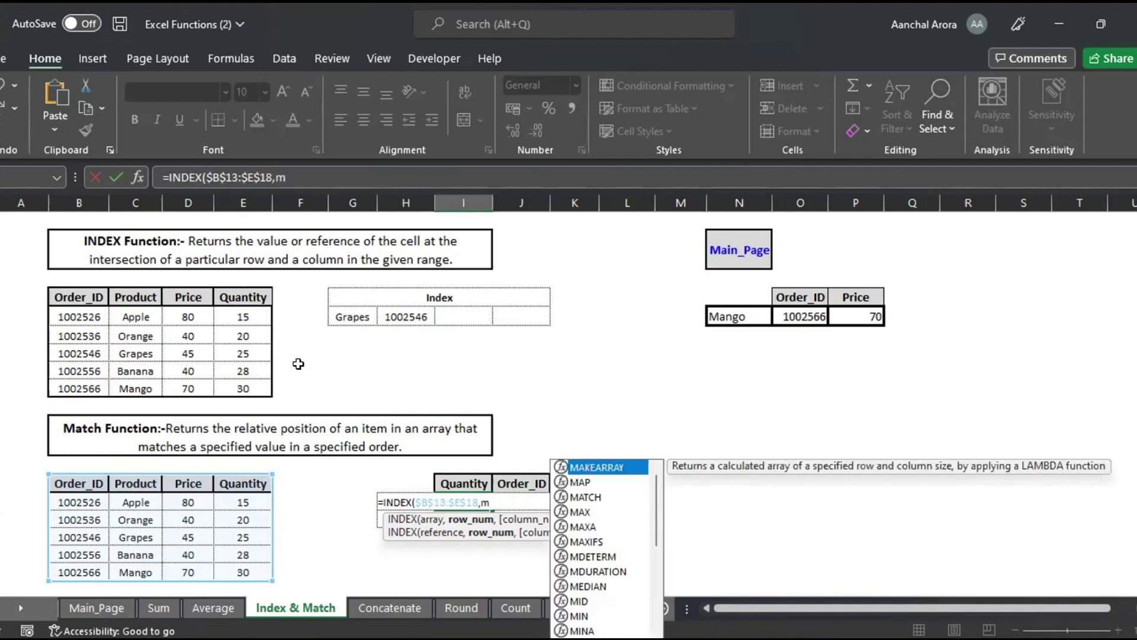
pyautogui.write('at')
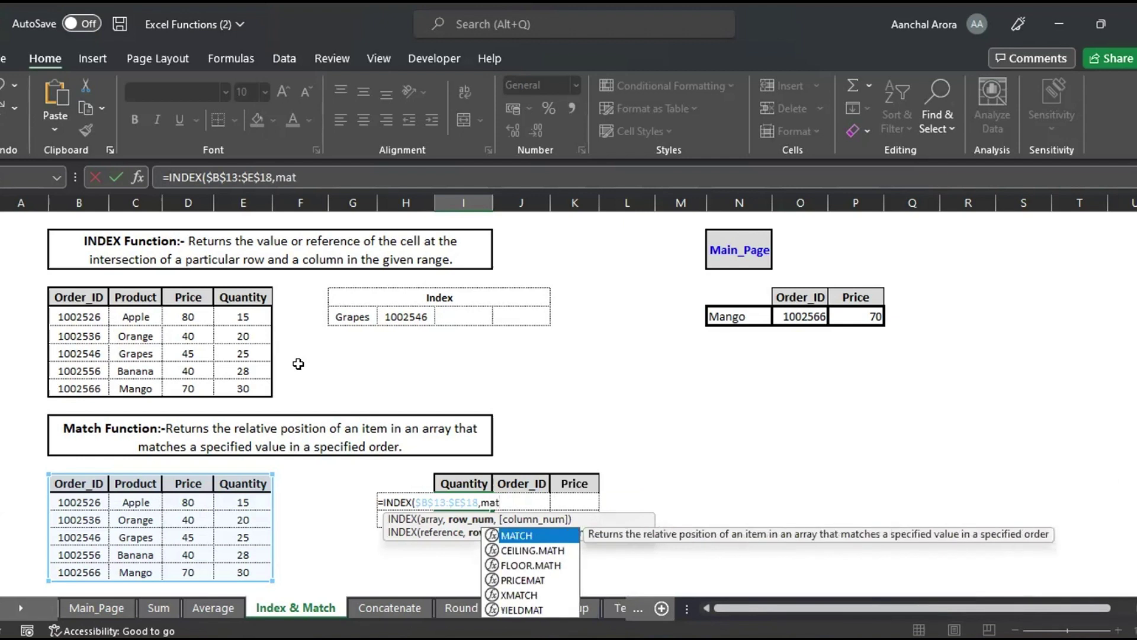
pyautogui.press('Tab')
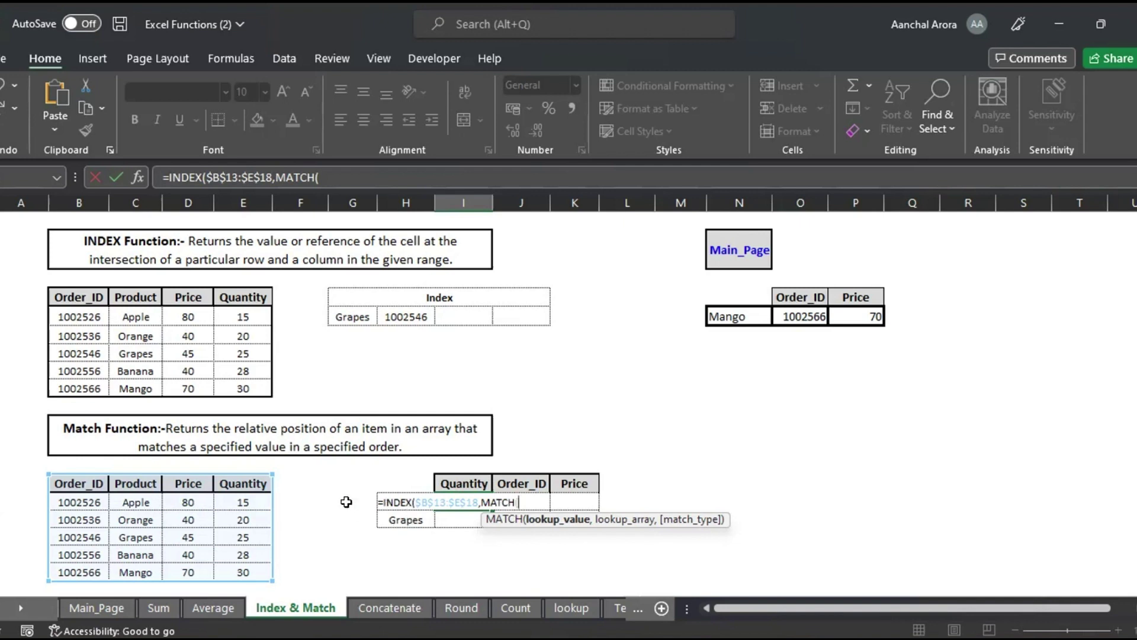
pyautogui.click(407, 515)
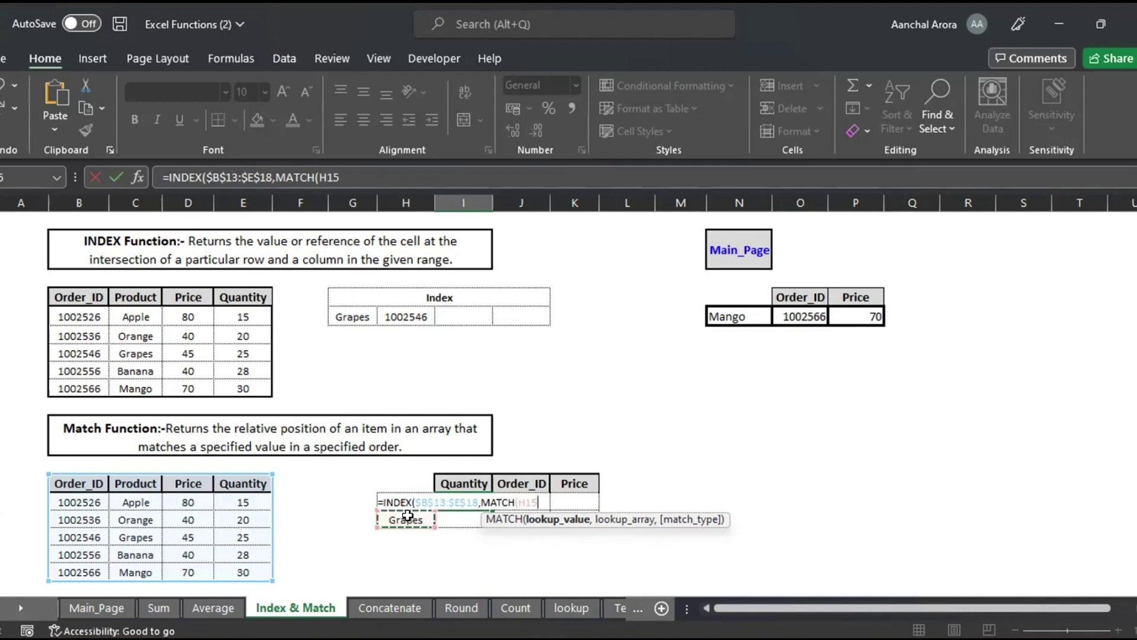
pyautogui.press('Up')
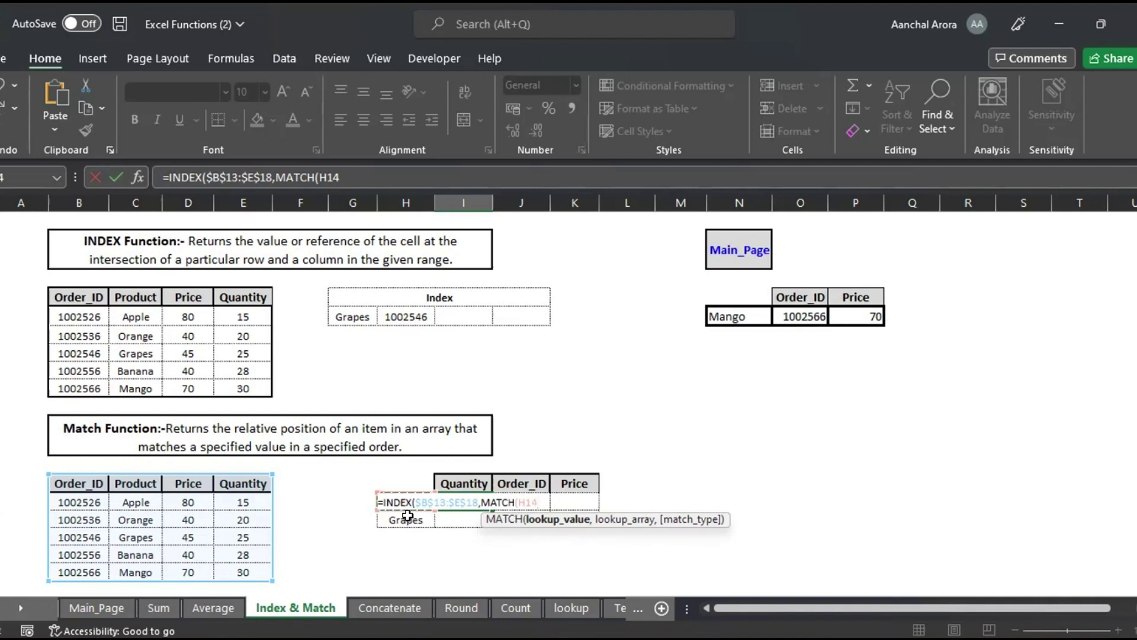
pyautogui.press('F4')
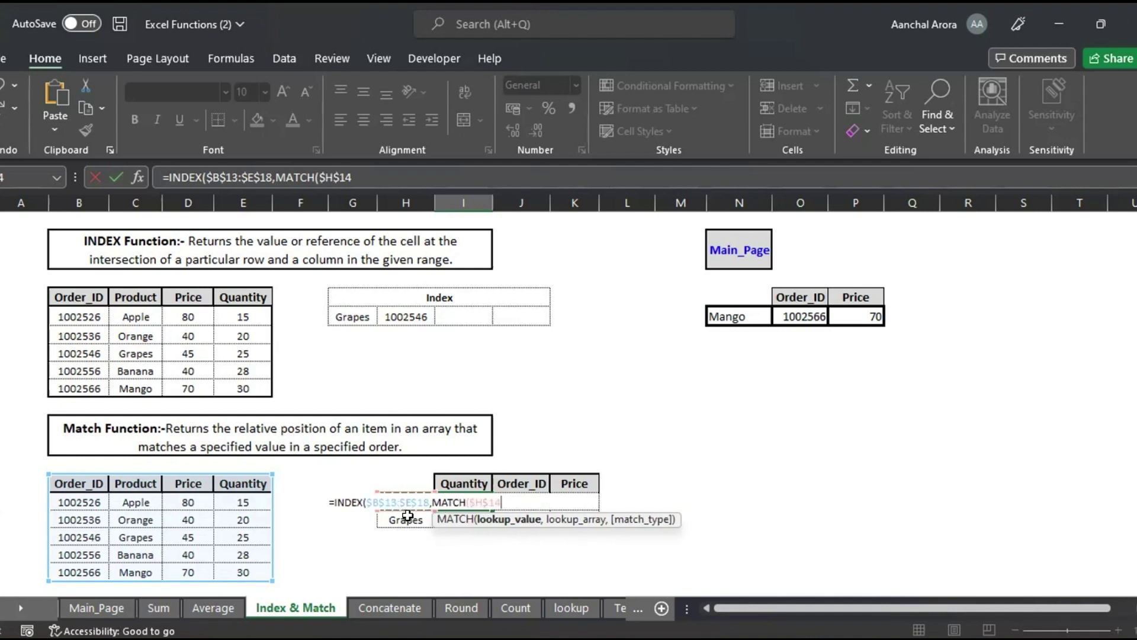
pyautogui.press('F4')
pyautogui.press('F4')
pyautogui.write(',')
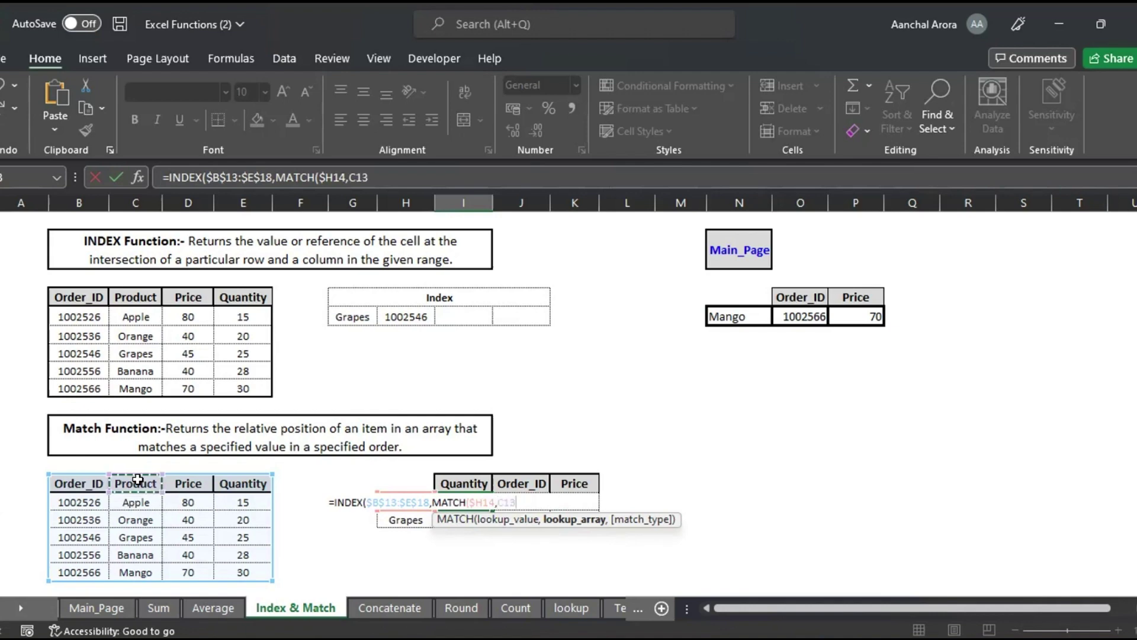
# - Set the MATCH lookup range to C13:C18, locking only its end as $C$18
pyautogui.moveTo(136, 481); pyautogui.dragTo(151, 610)
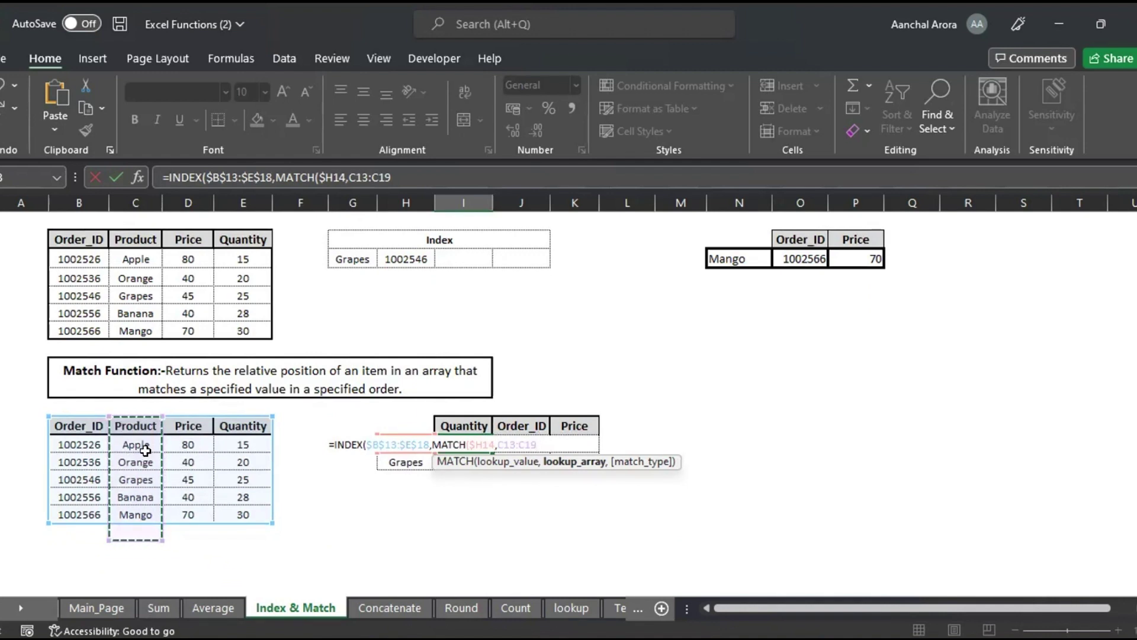
pyautogui.moveTo(137, 526); pyautogui.dragTo(135, 514)
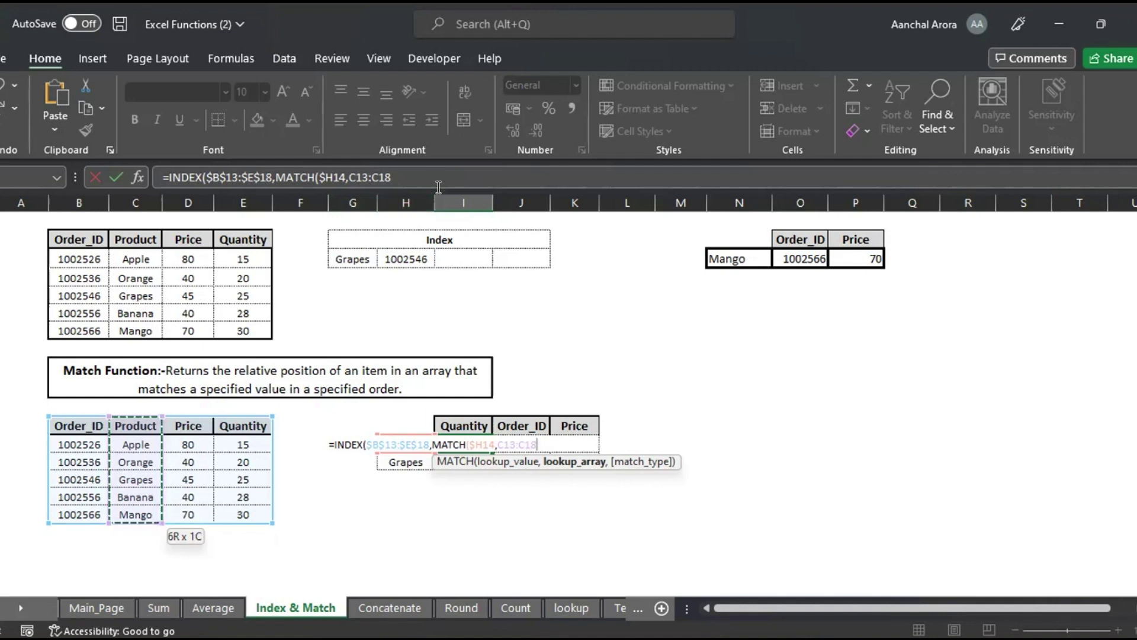
pyautogui.click(393, 170)
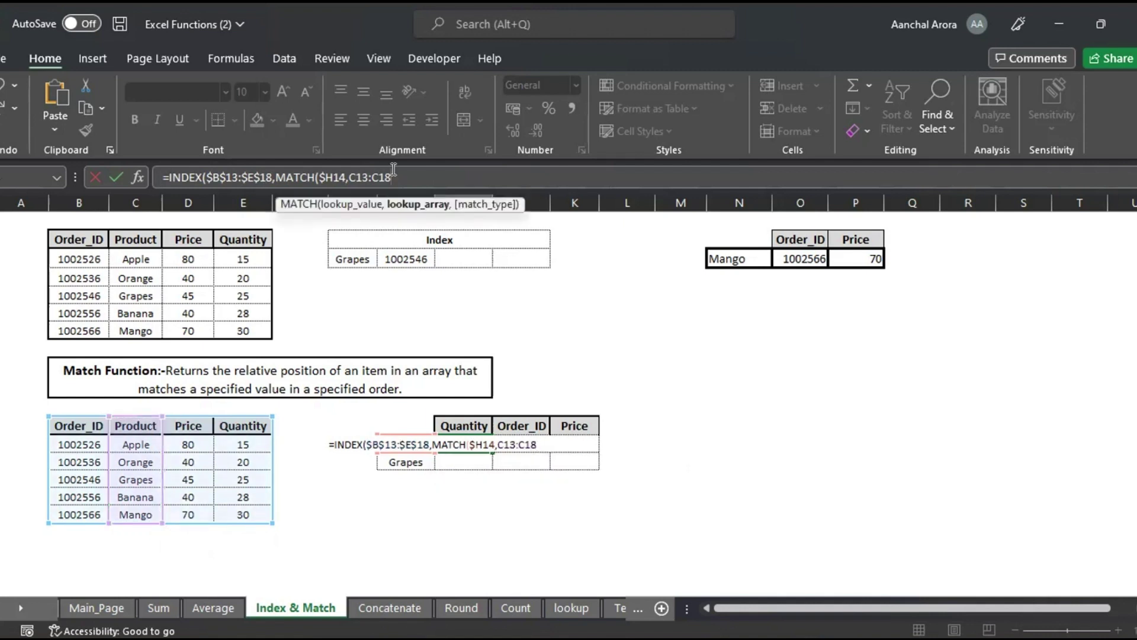
pyautogui.press('F4')
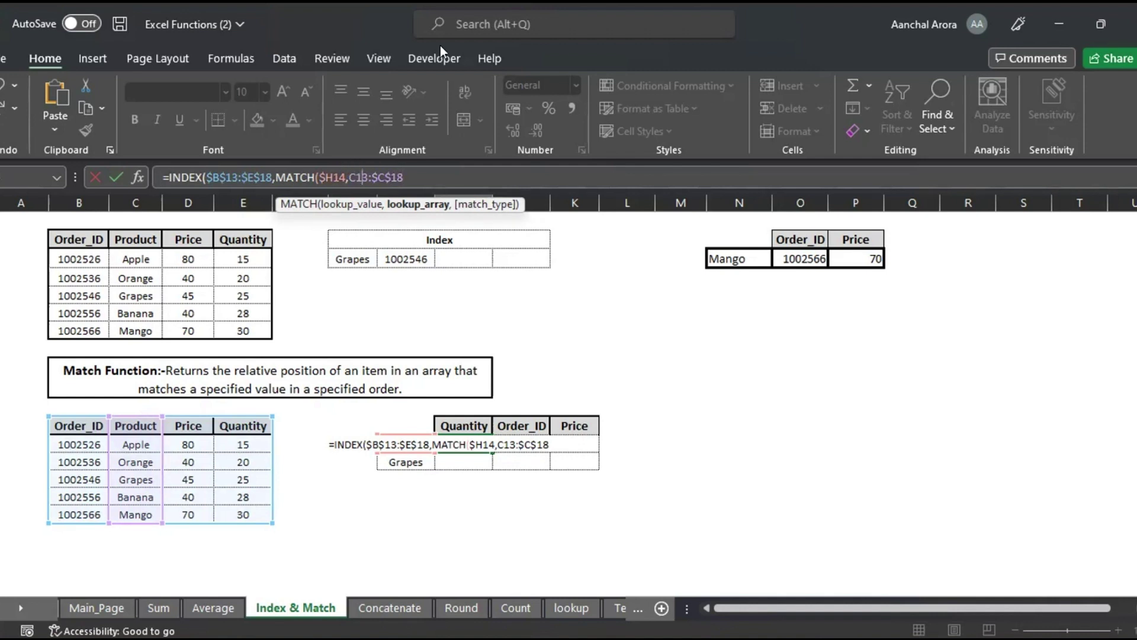
# - Submit the formula, declining Excel's suggested correction and dismissing the missing-parenthesis warning
pyautogui.press('Return')
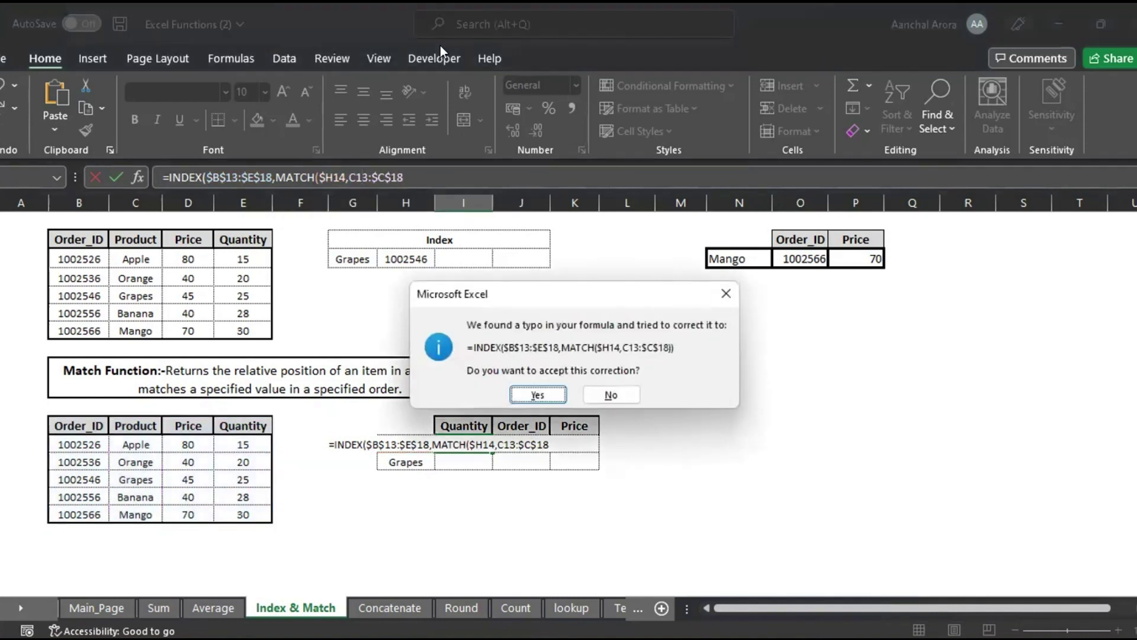
pyautogui.click(612, 394)
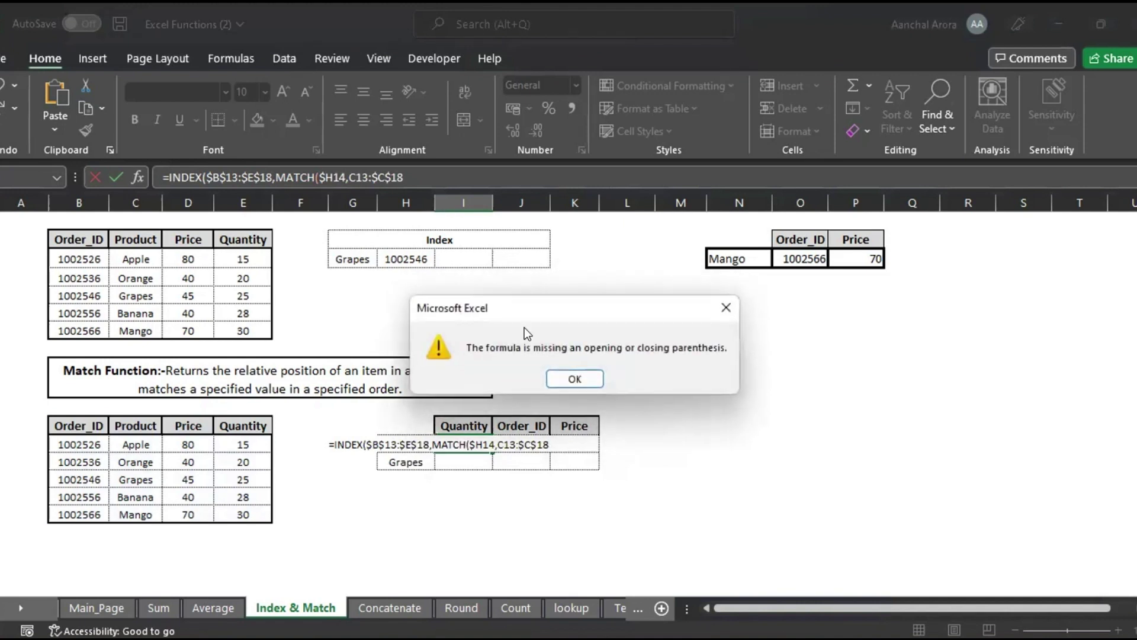
pyautogui.click(574, 377)
# - Lock the range start so it reads $C$13:$C$18, and close MATCH with exact match 0
pyautogui.moveTo(349, 177); pyautogui.dragTo(364, 177)
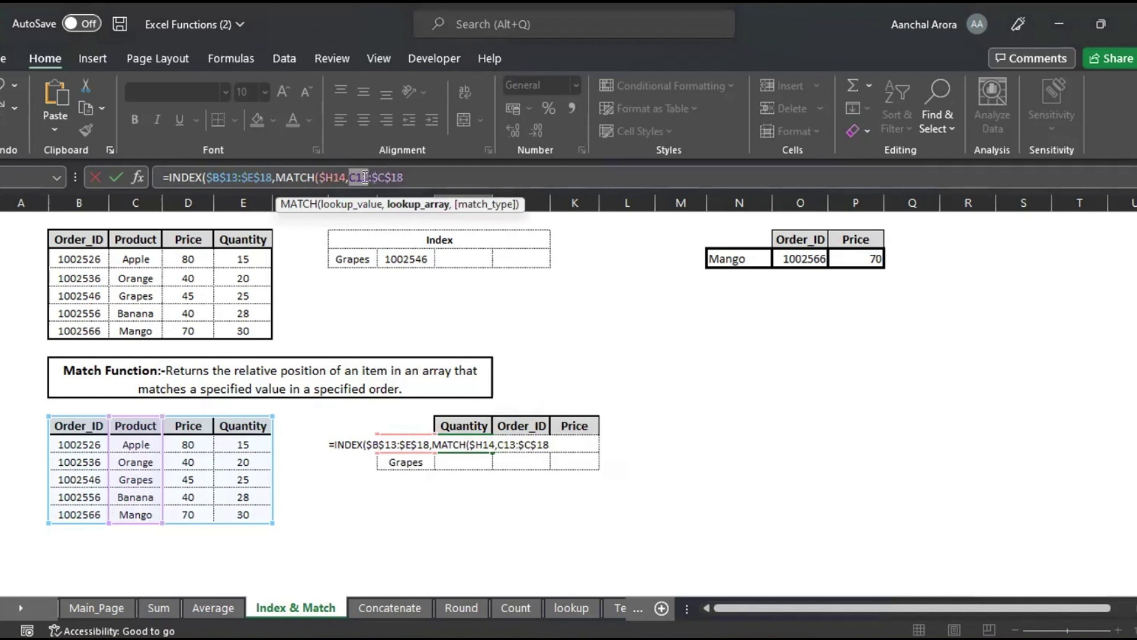
pyautogui.press('F4')
pyautogui.click(444, 170)
pyautogui.write(',')
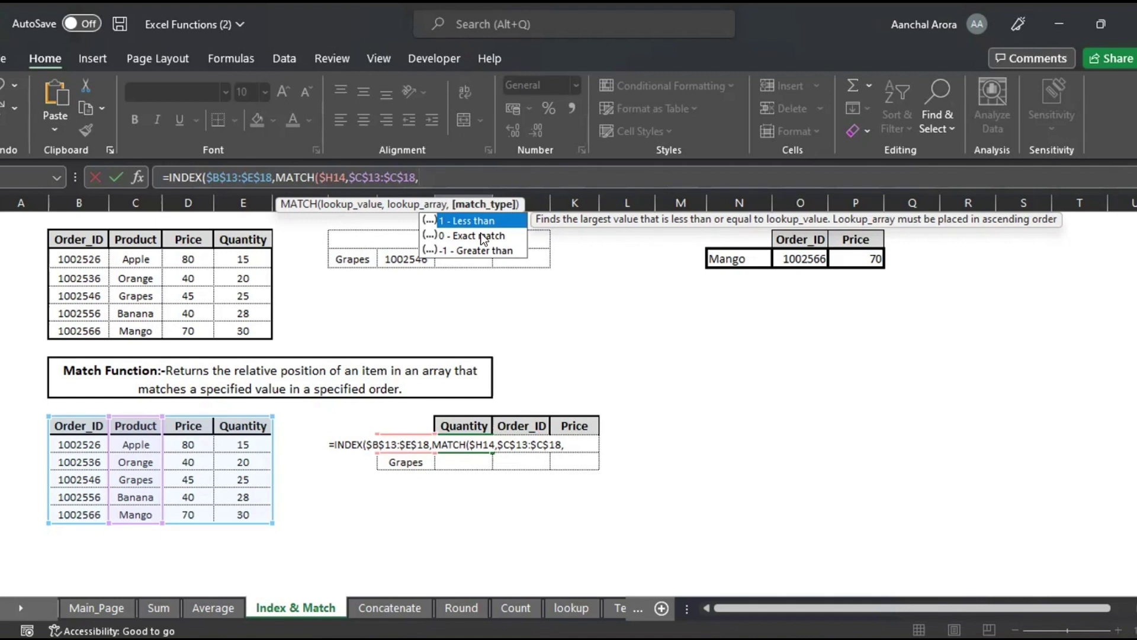
pyautogui.write('0')
pyautogui.write(')')
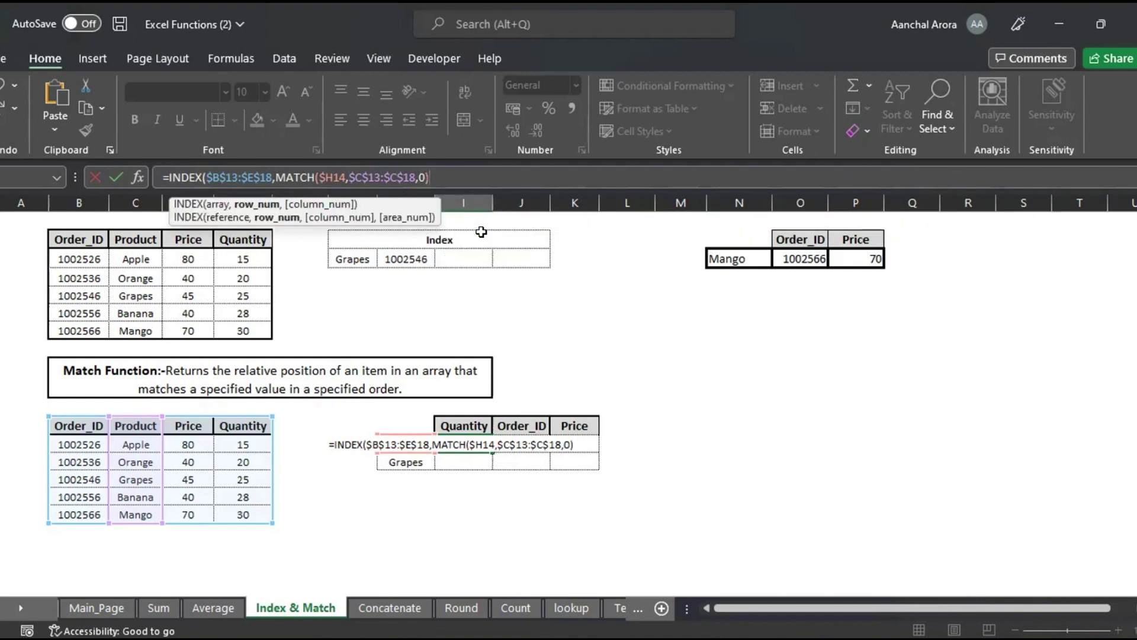
# - Add a second MATCH whose lookup value is the row-locked Quantity header I$13
pyautogui.write(',')
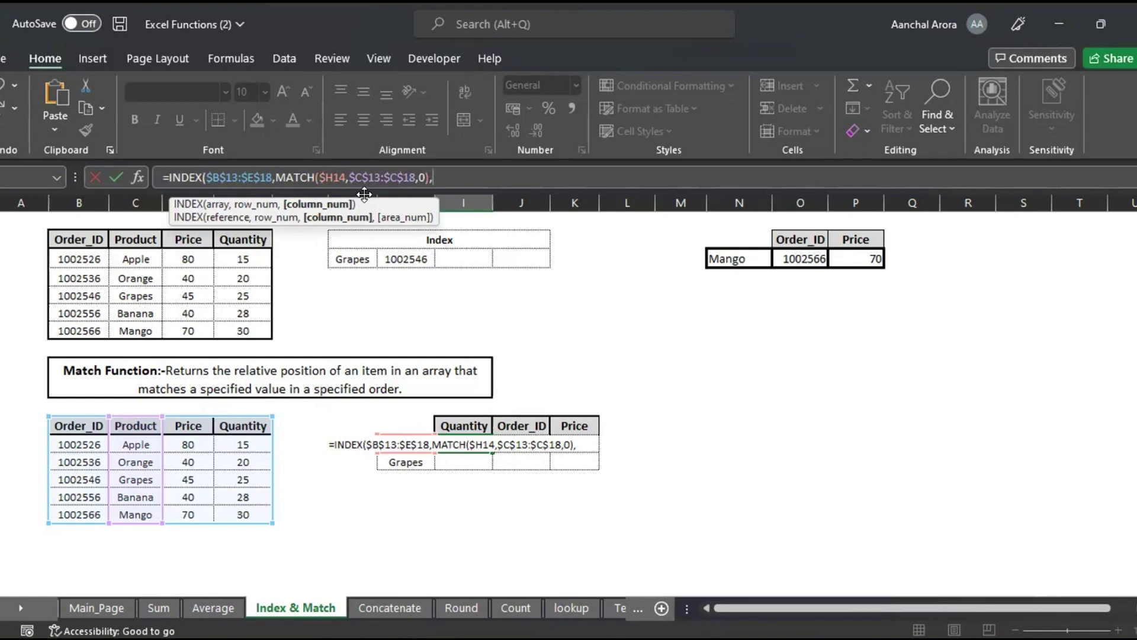
pyautogui.write('matc')
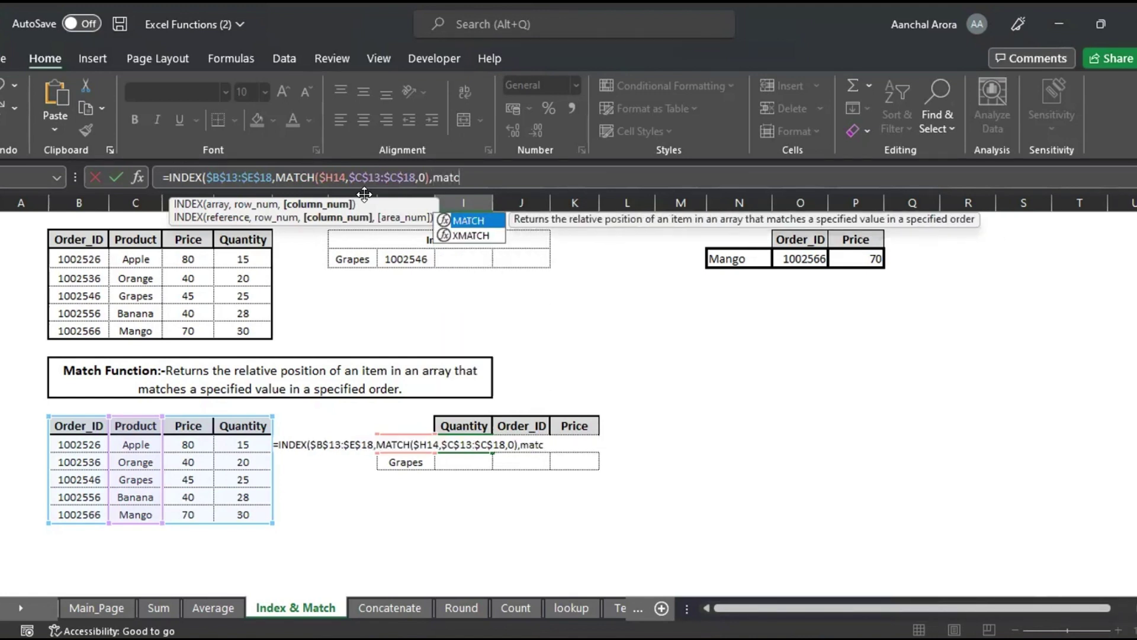
pyautogui.press('Tab')
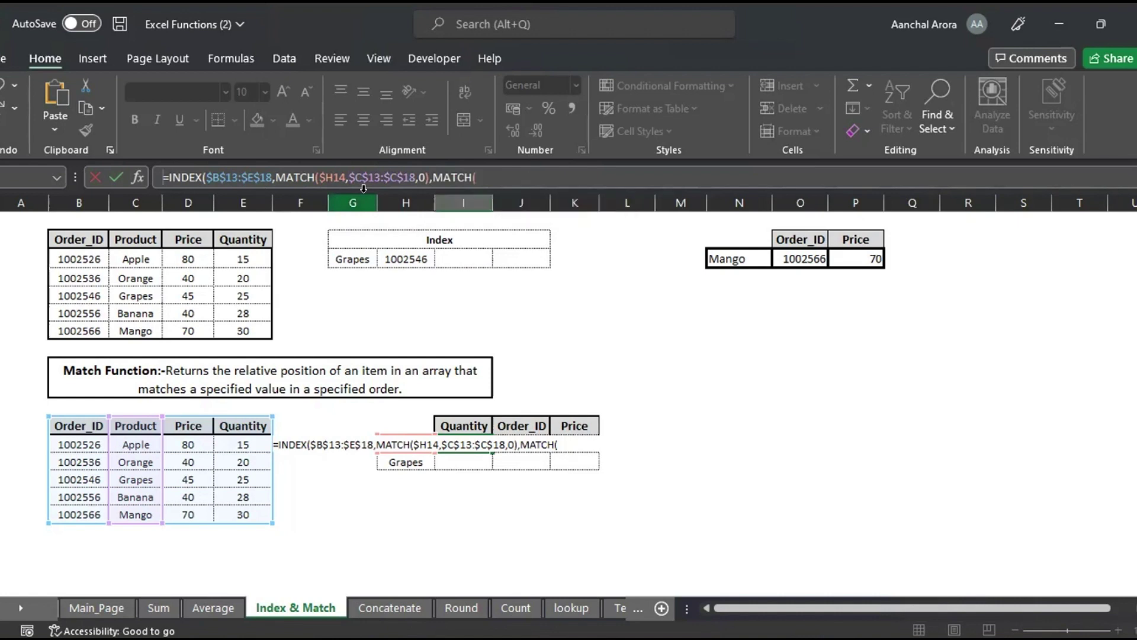
pyautogui.click(453, 421)
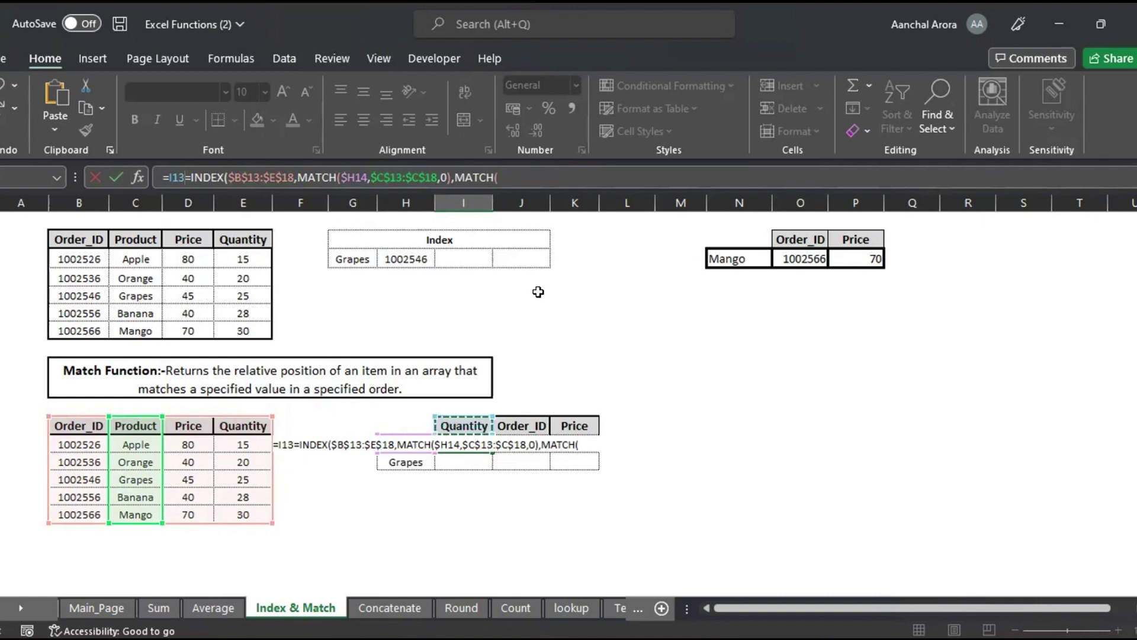
pyautogui.press('BackSpace')
pyautogui.press('BackSpace')
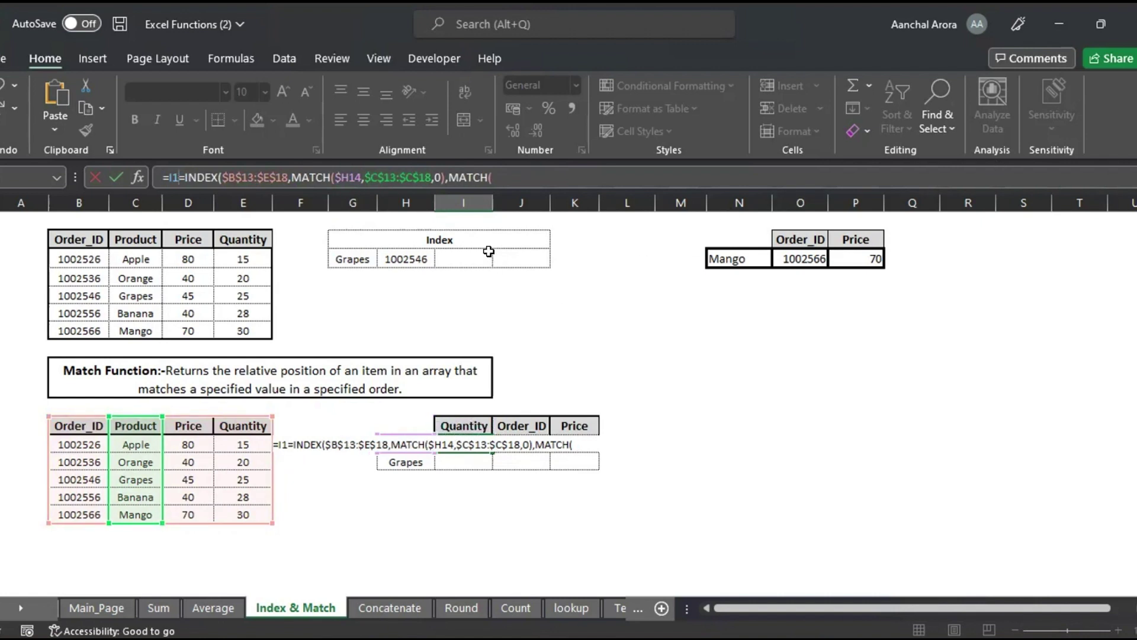
pyautogui.press('BackSpace')
pyautogui.press('BackSpace')
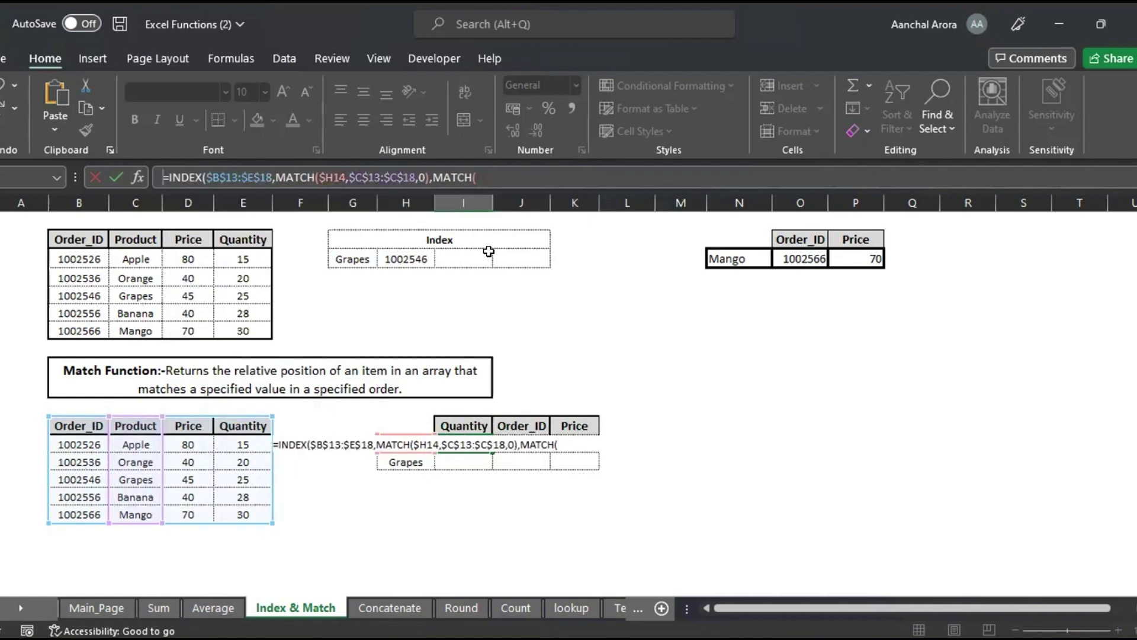
pyautogui.click(503, 177)
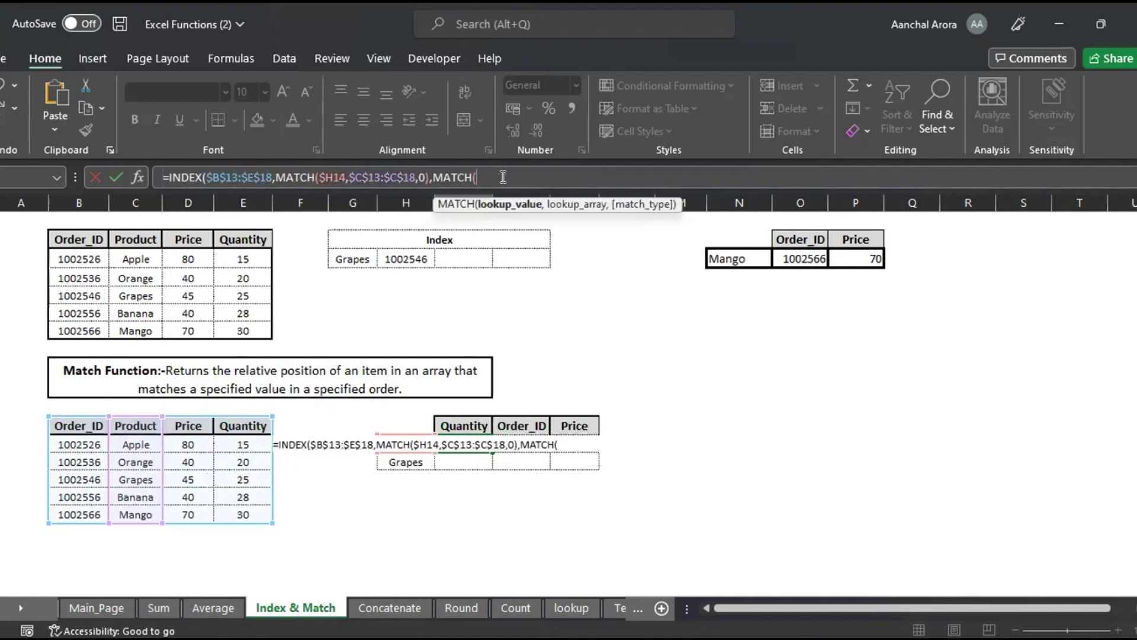
pyautogui.click(458, 422)
pyautogui.press('F4')
pyautogui.press('F4')
# - Search header row $B$13:$E$13 on exact match and commit, so I14 returns 30
pyautogui.write(',')
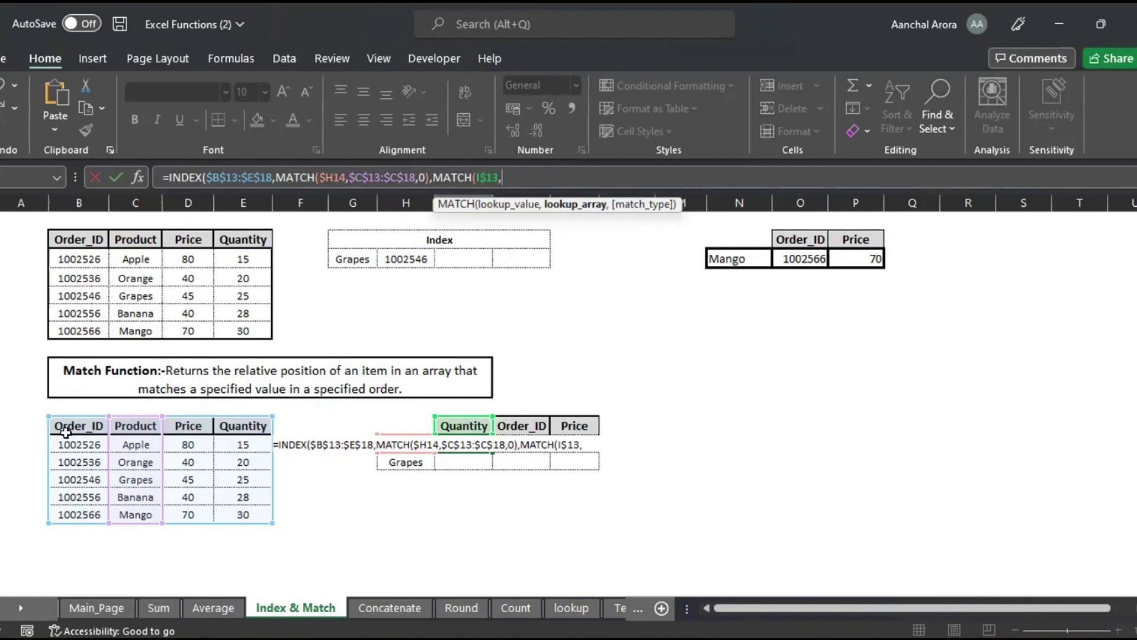
pyautogui.moveTo(62, 425); pyautogui.dragTo(245, 427)
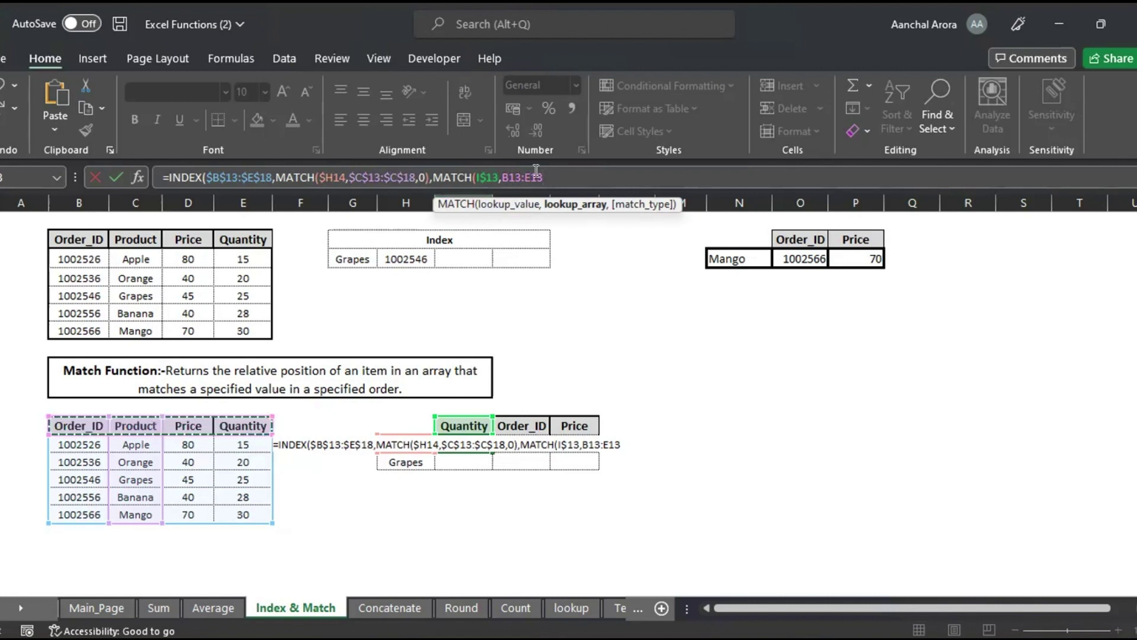
pyautogui.press('F4')
pyautogui.write('$E$13,')
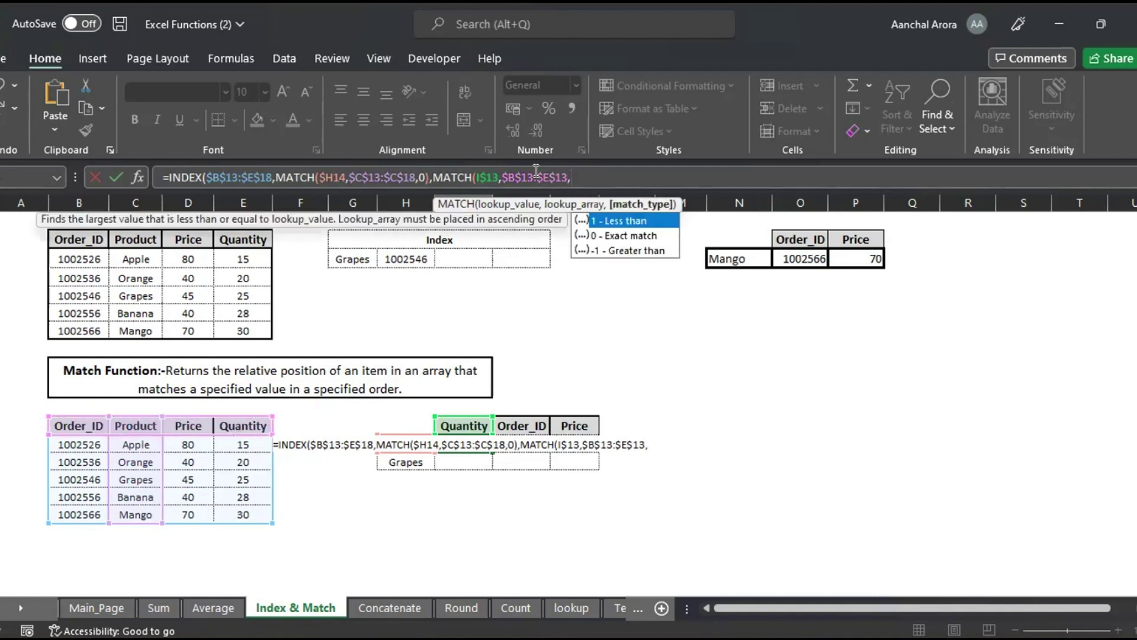
pyautogui.write('0')
pyautogui.write(')')
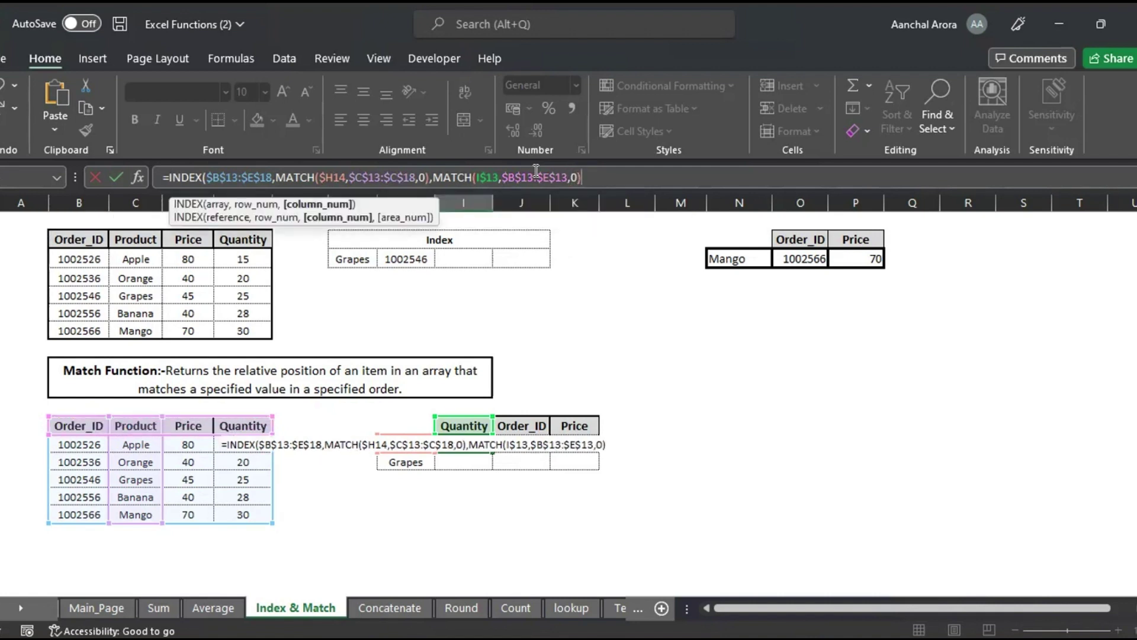
pyautogui.press('Return')
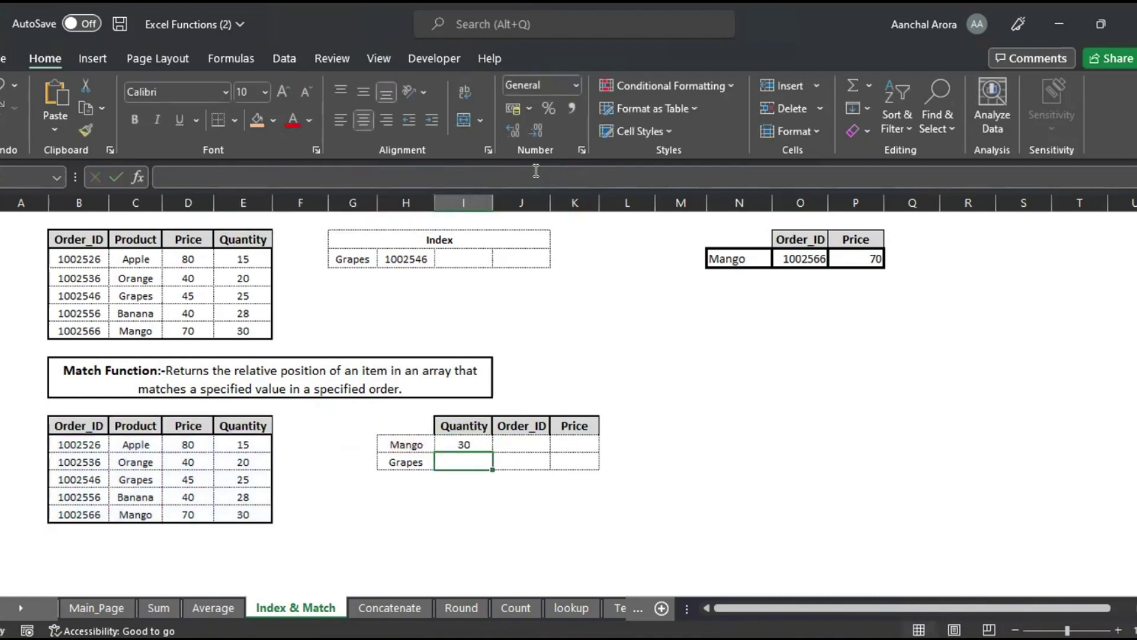
pyautogui.press('Up')
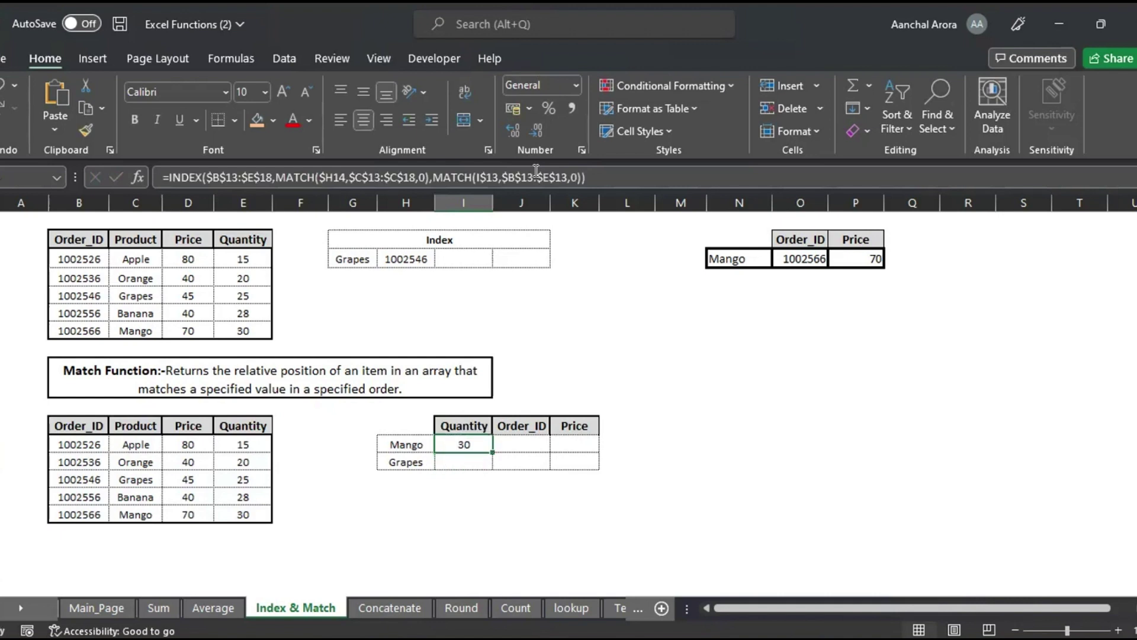